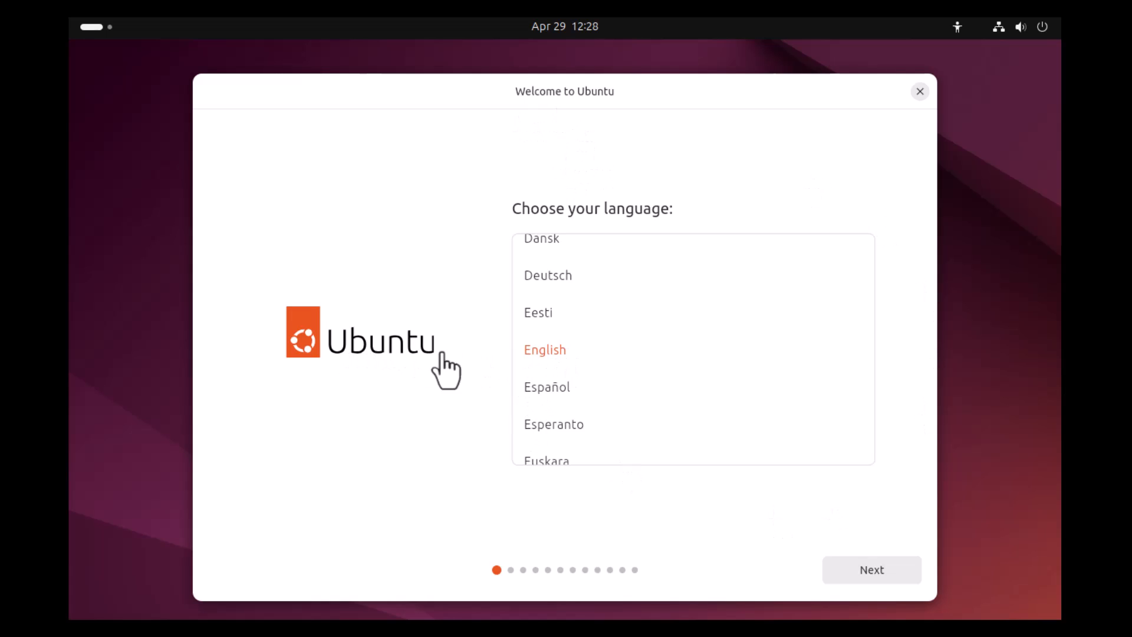
Choose English as the installation language and continue to the accessibility settings
left_click(538, 358)
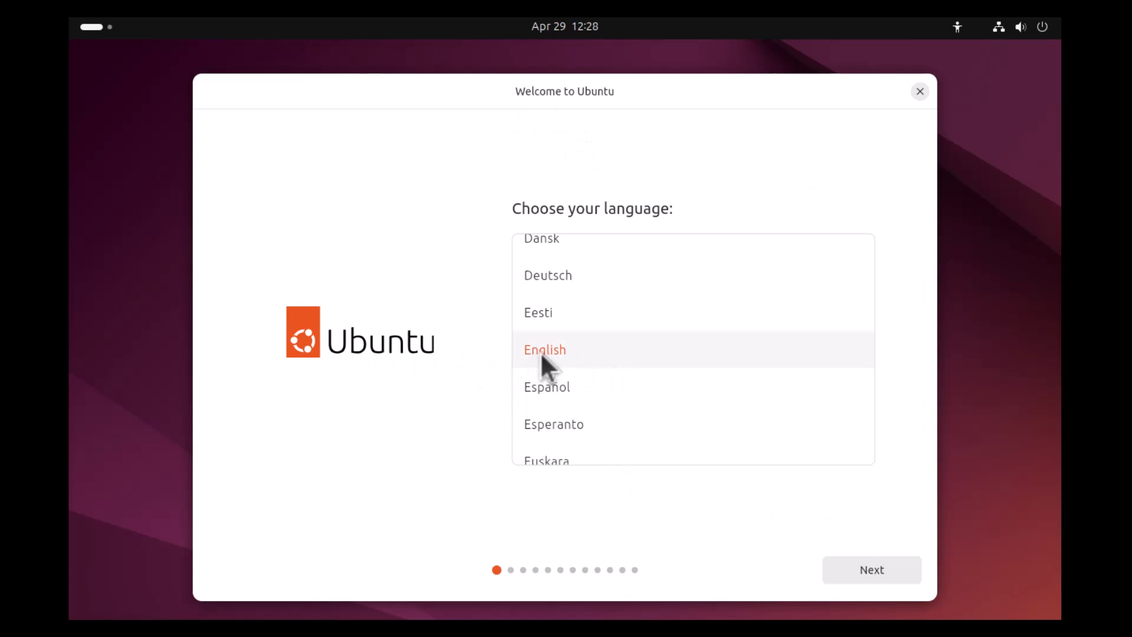
left_click(871, 568)
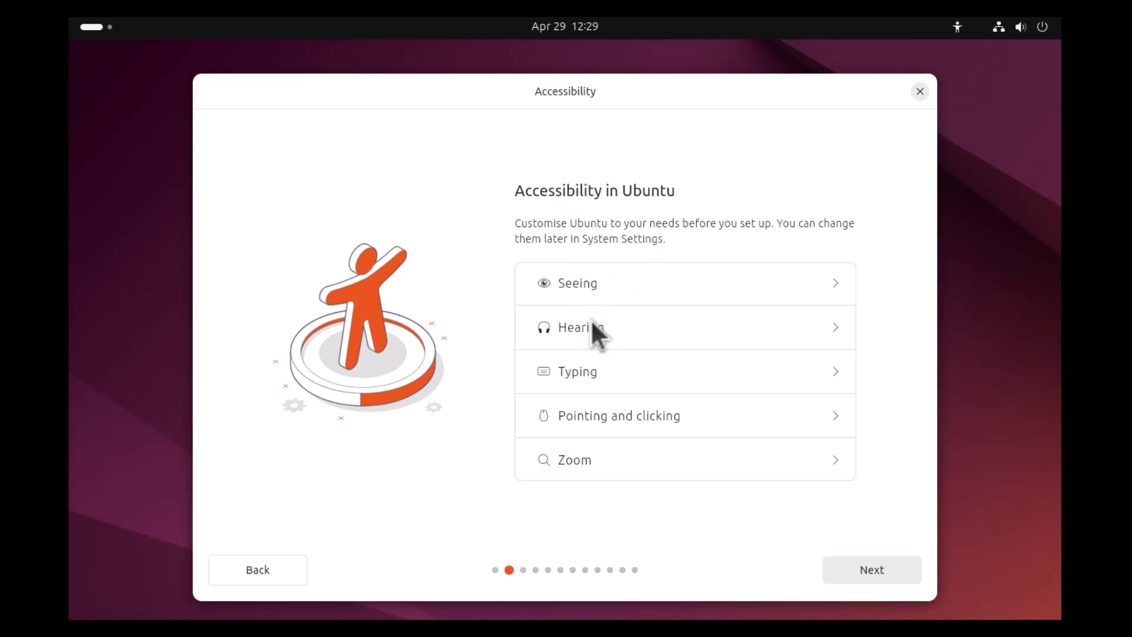
Examine the Seeing, Hearing, Typing, Pointing and clicking, and Zoom accessibility options
left_click(756, 292)
scroll(684, 333, "down", 3)
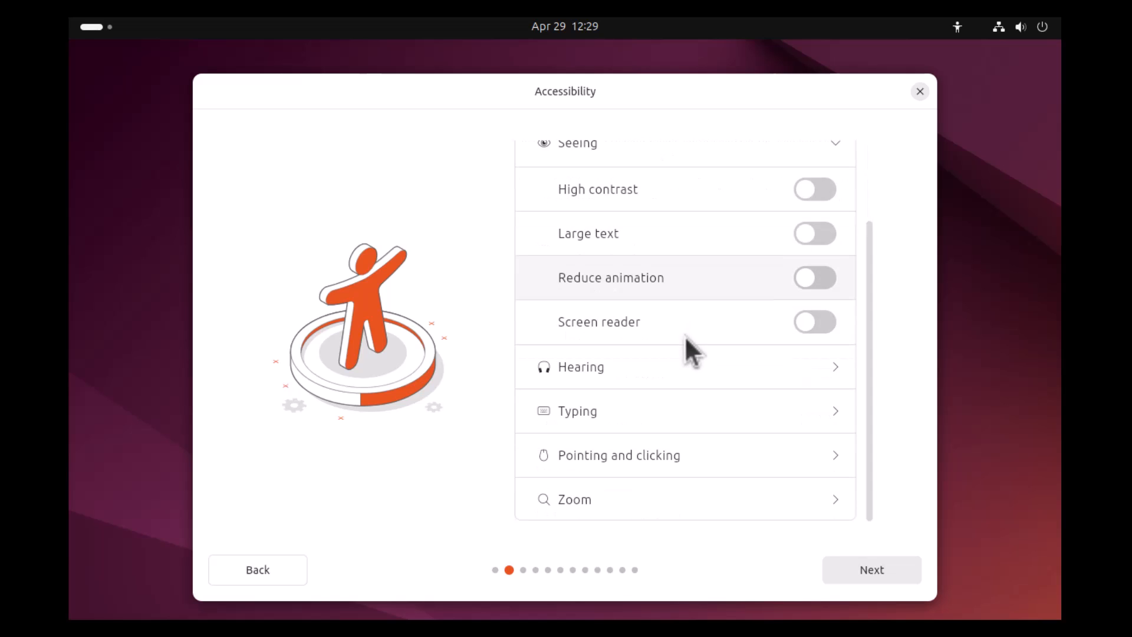
scroll(631, 225, "up", 3)
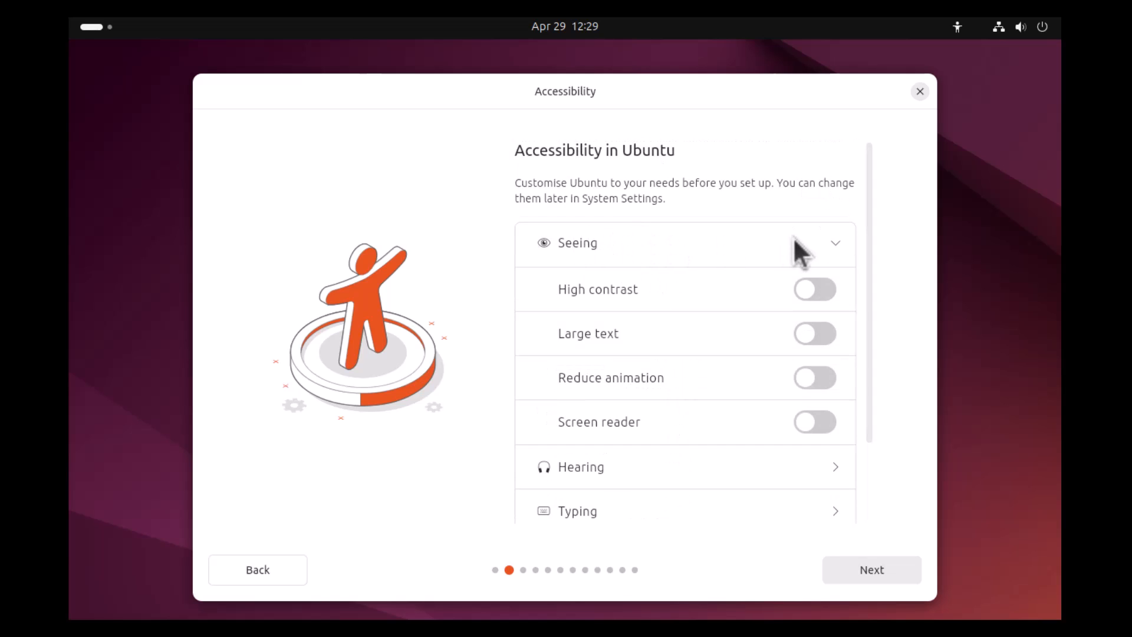
left_click(837, 242)
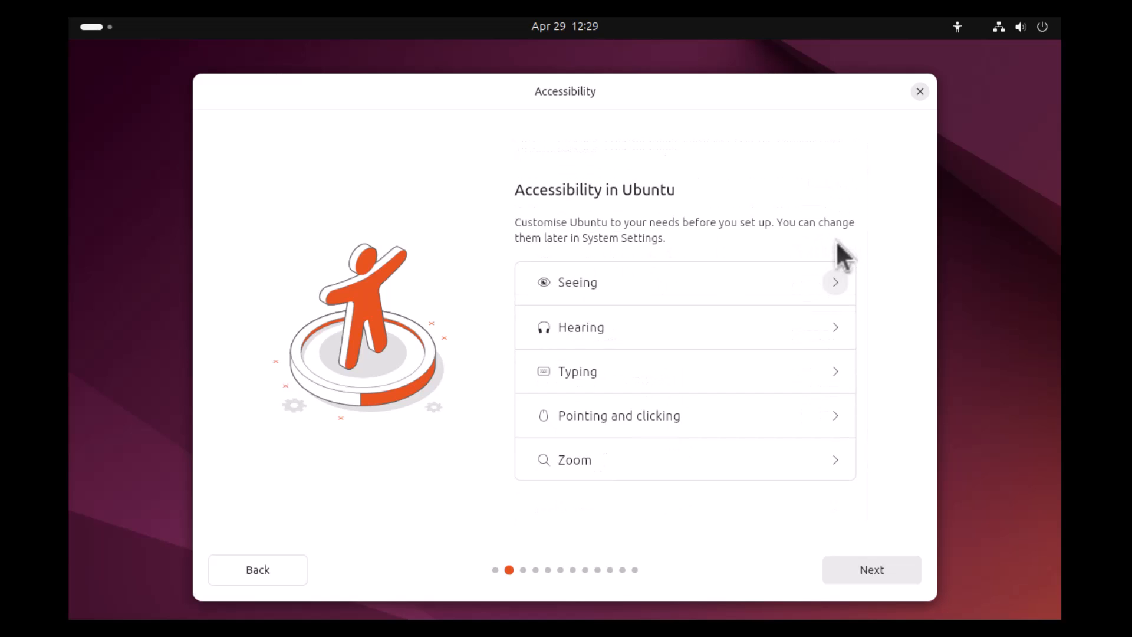
left_click(837, 327)
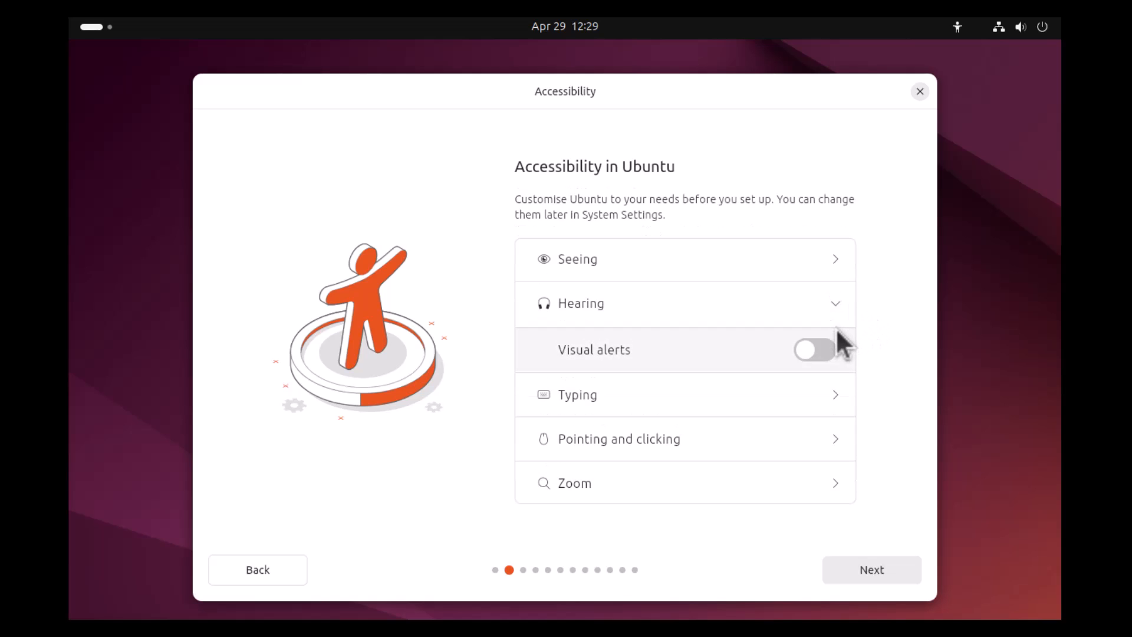
left_click(836, 304)
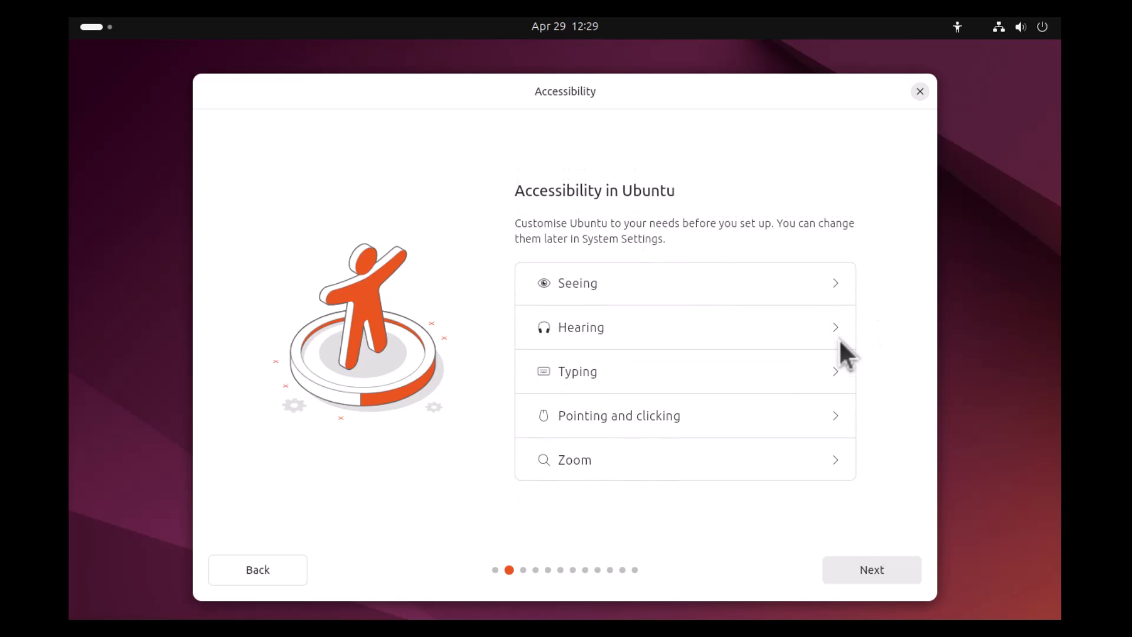
left_click(844, 381)
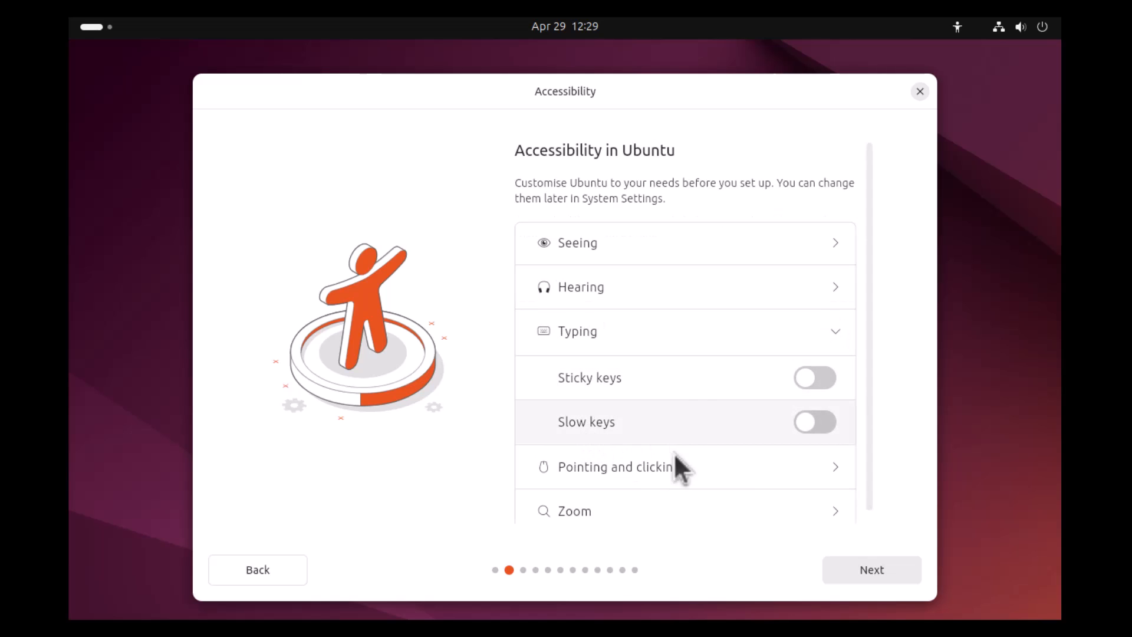
left_click(838, 325)
left_click(835, 416)
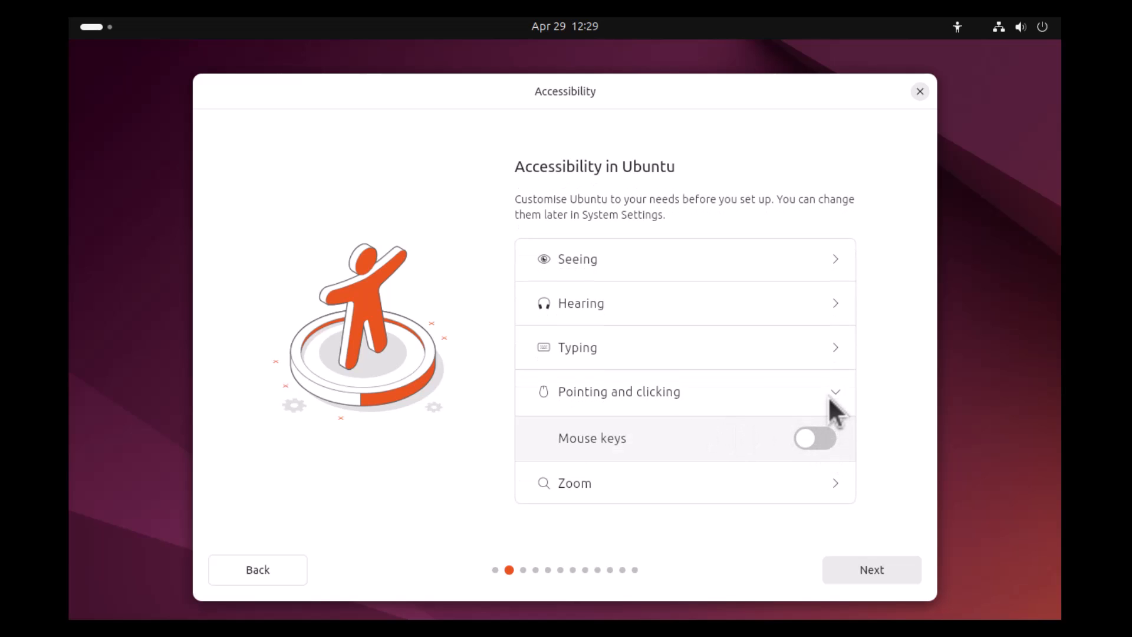
left_click(829, 395)
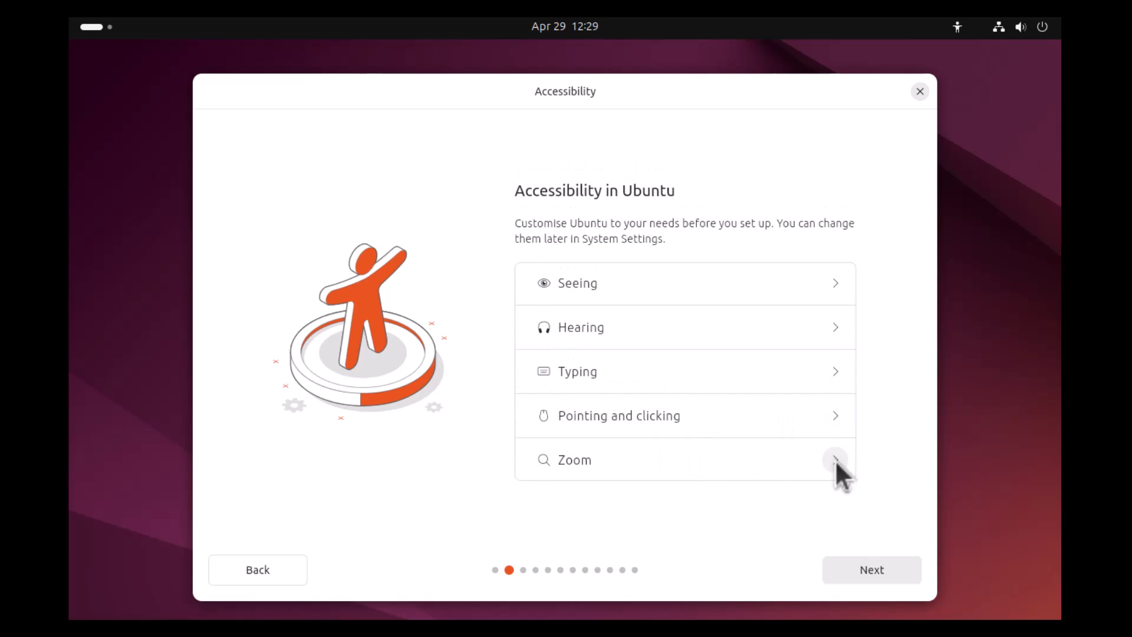
left_click(835, 458)
left_click(846, 432)
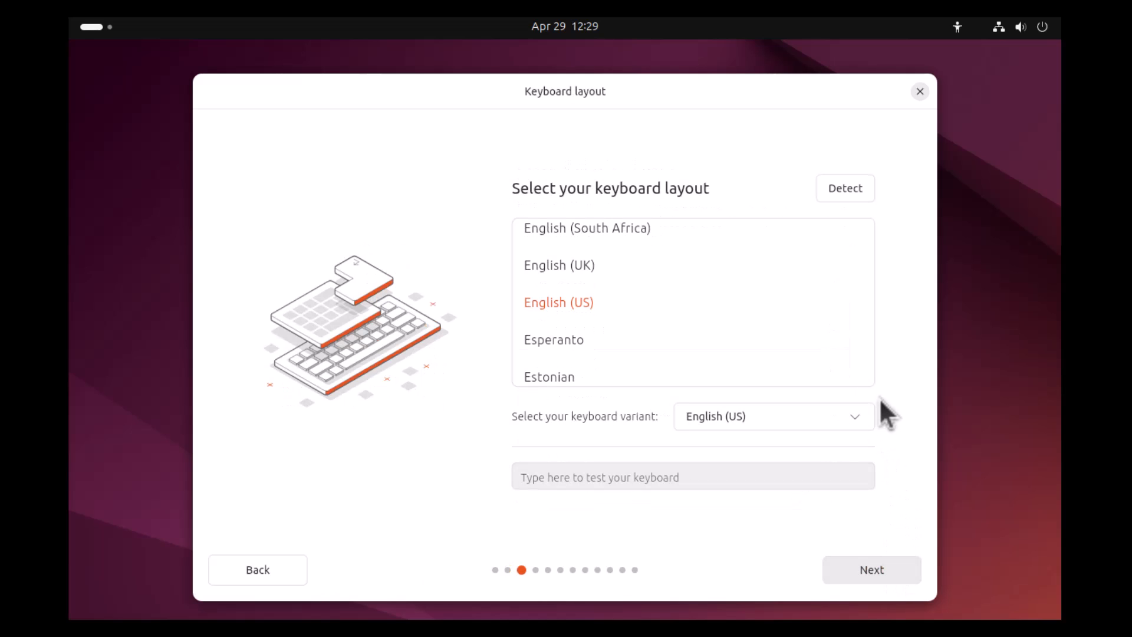
Choose the English (US) keyboard layout and use the wired connection for internet access
left_click(556, 308)
left_click(851, 569)
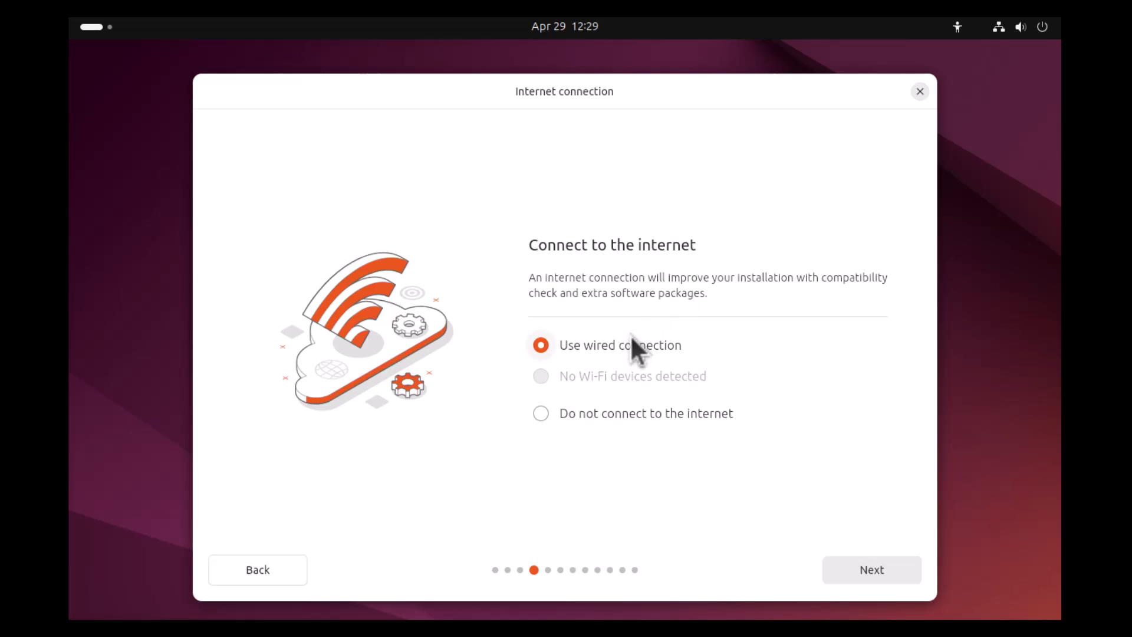
left_click(882, 563)
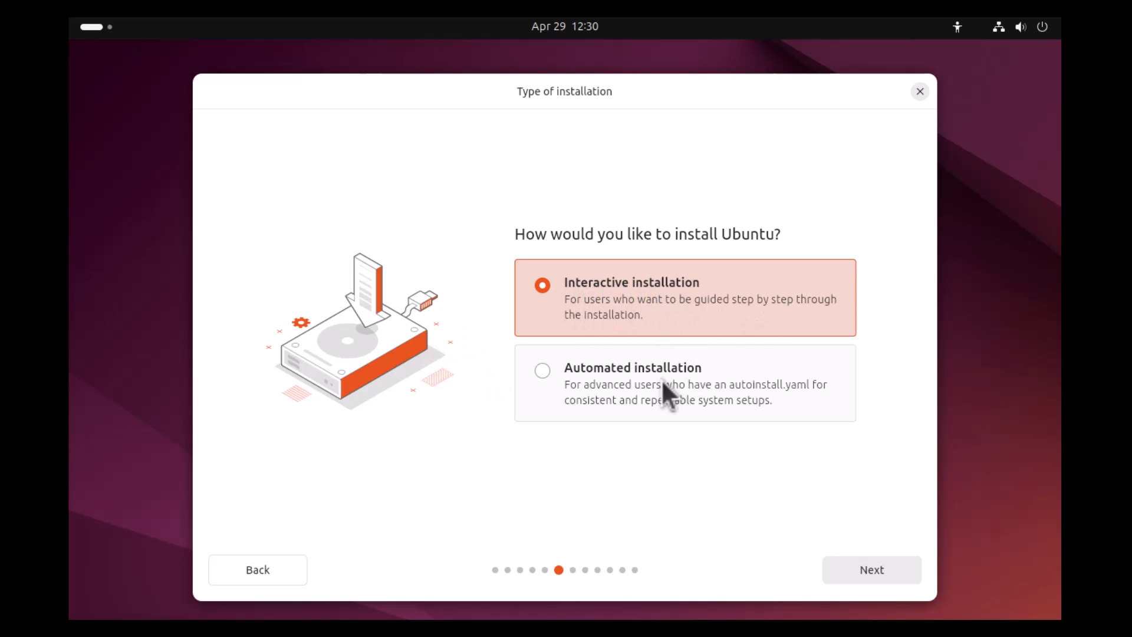
Choose interactive installation with the default app selection, and deselect third-party software for graphics and Wi-Fi hardware
left_click(858, 581)
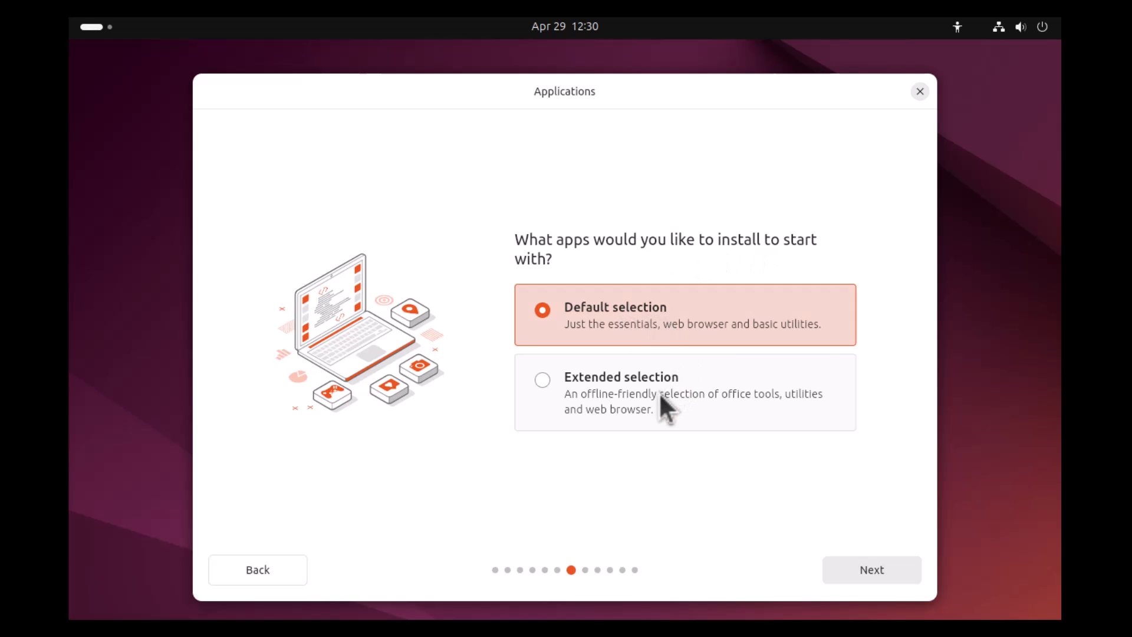
left_click(853, 563)
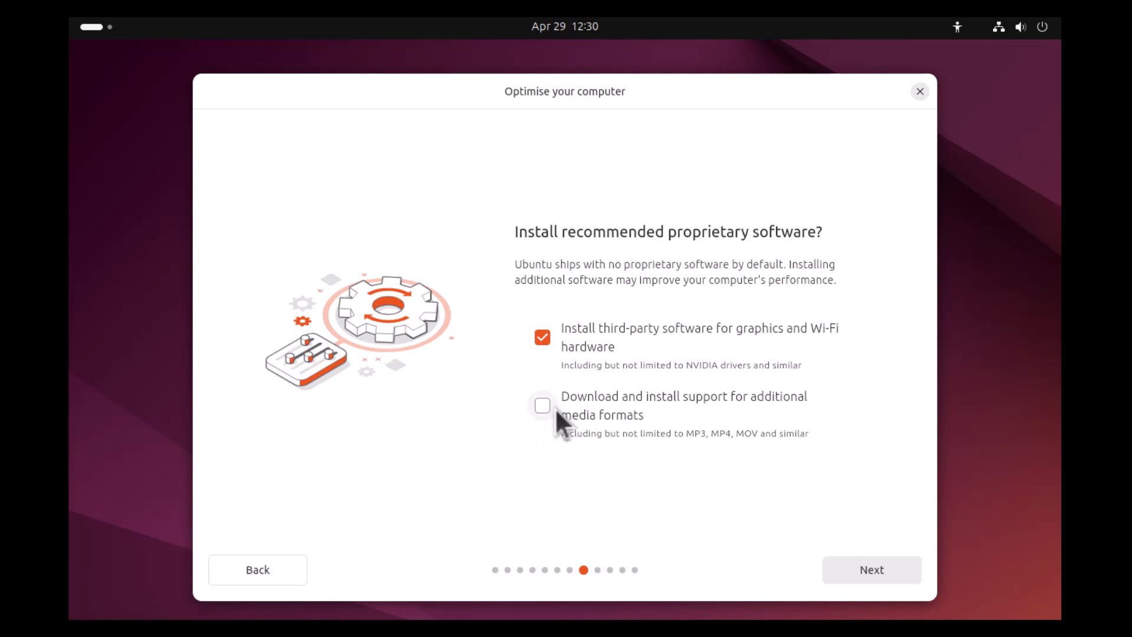
left_click(560, 351)
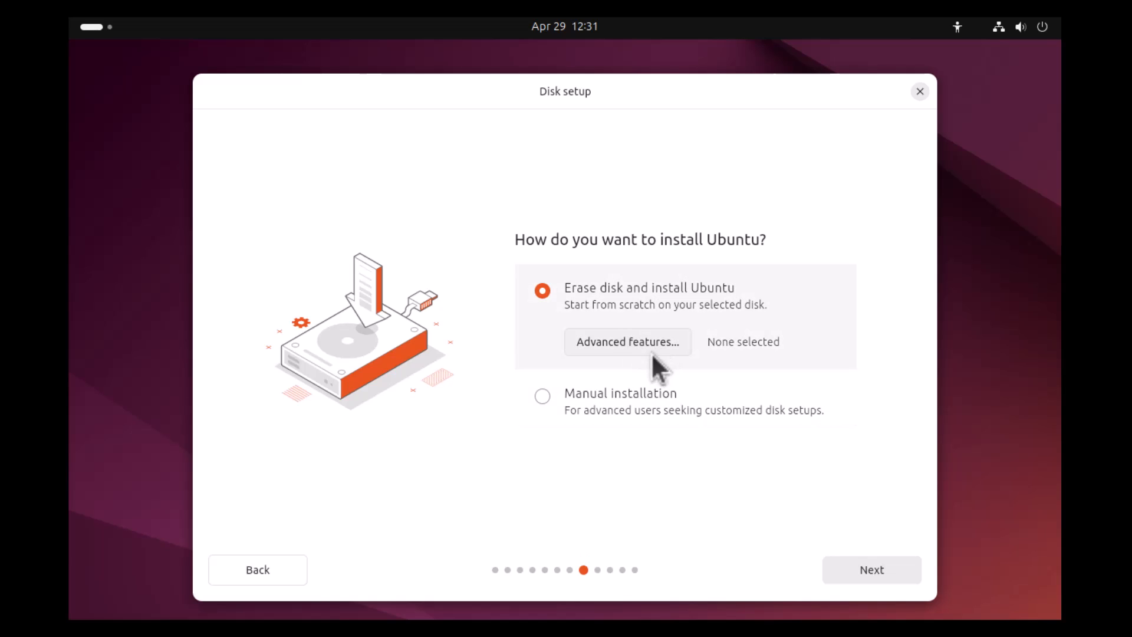
Set the disk setup to erase the disk and install Ubuntu with advanced features set to None
left_click(623, 342)
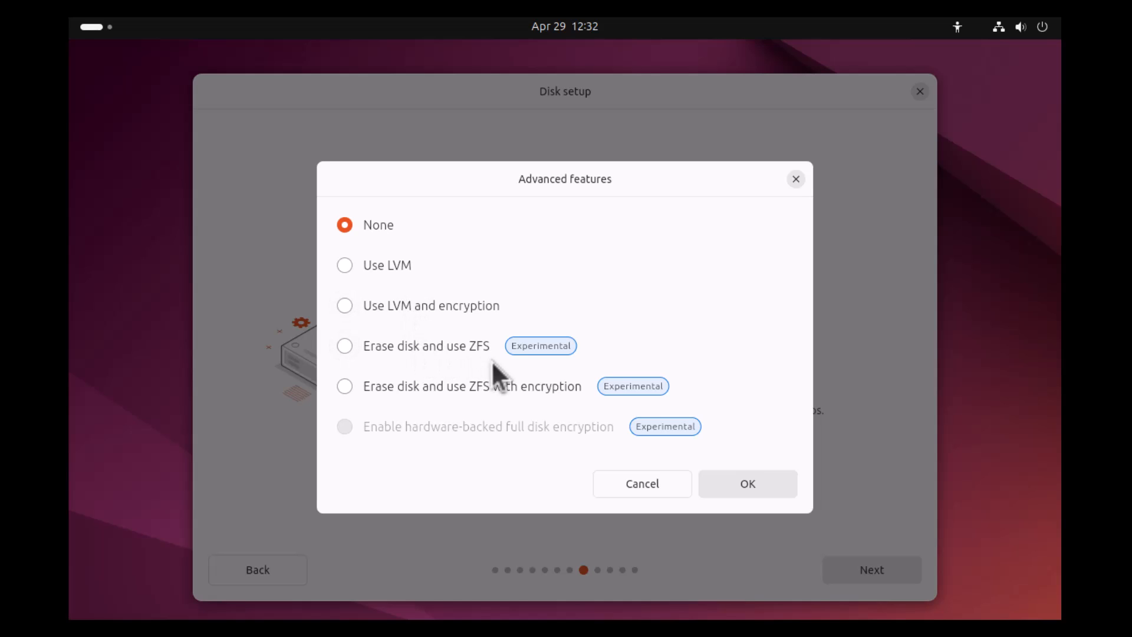
left_click(756, 480)
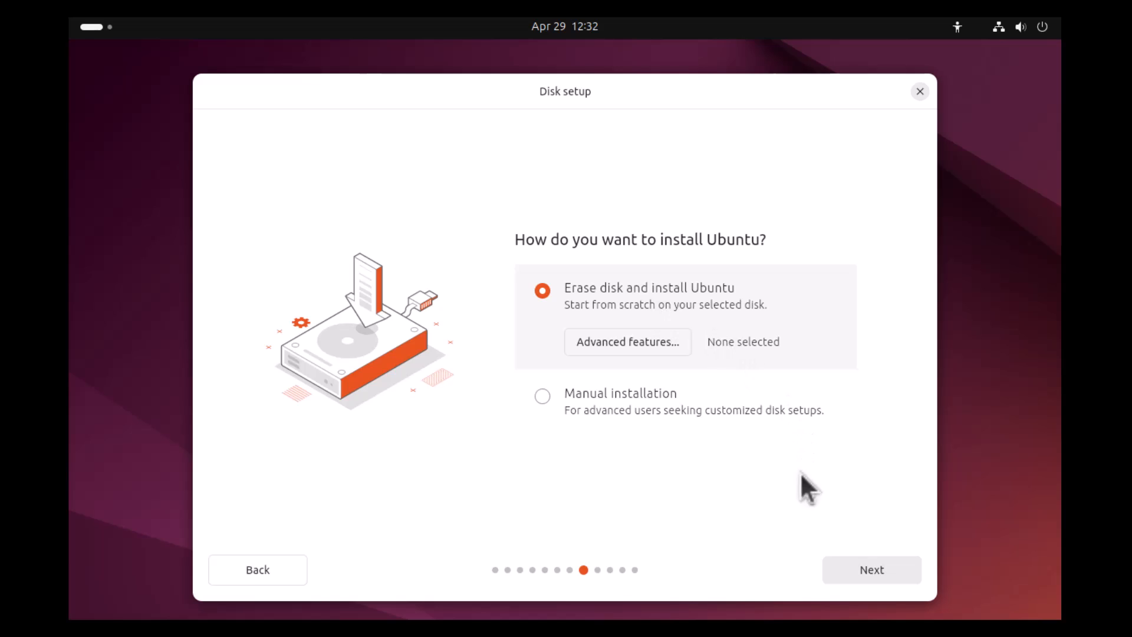
key("Return")
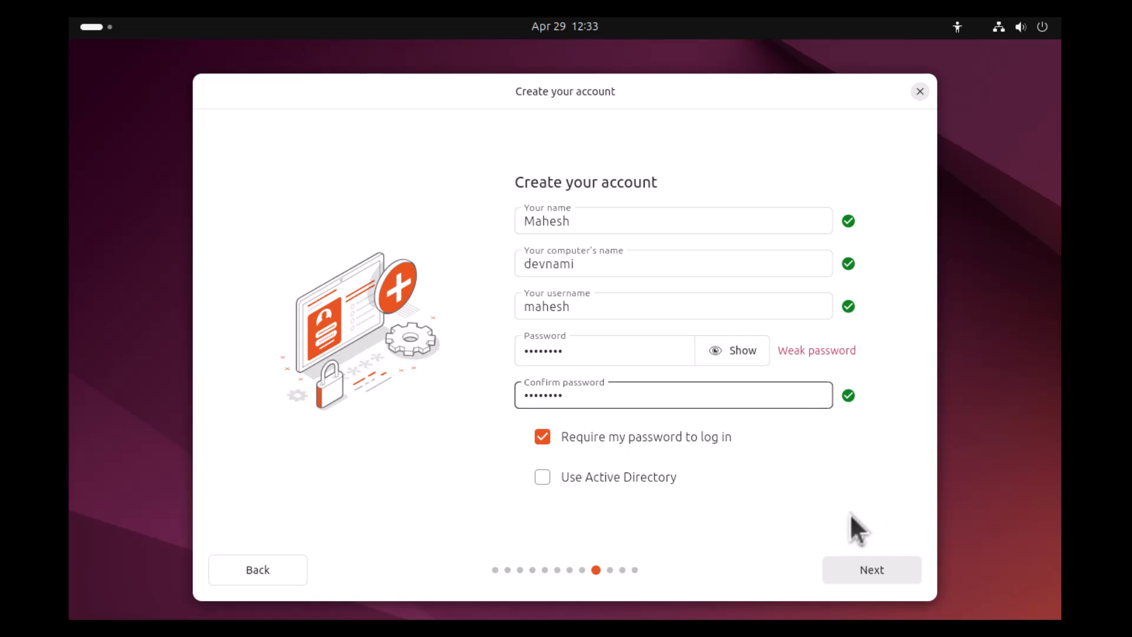
Accept the account details and the Asia/Kolkata timezone, and start the installation
left_click(872, 573)
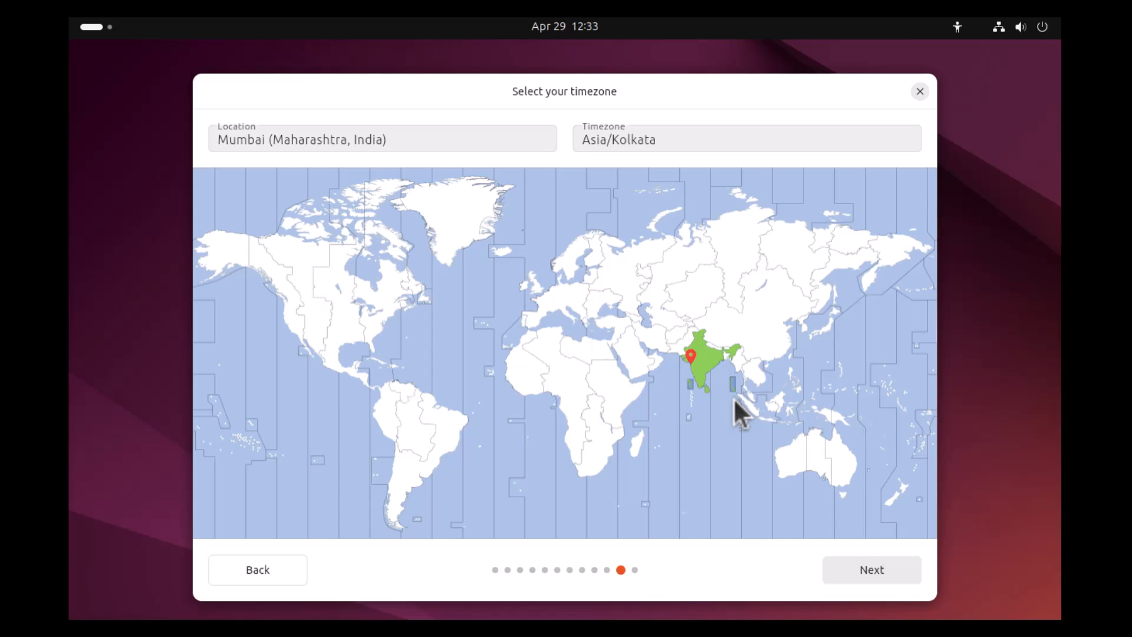
left_click(867, 568)
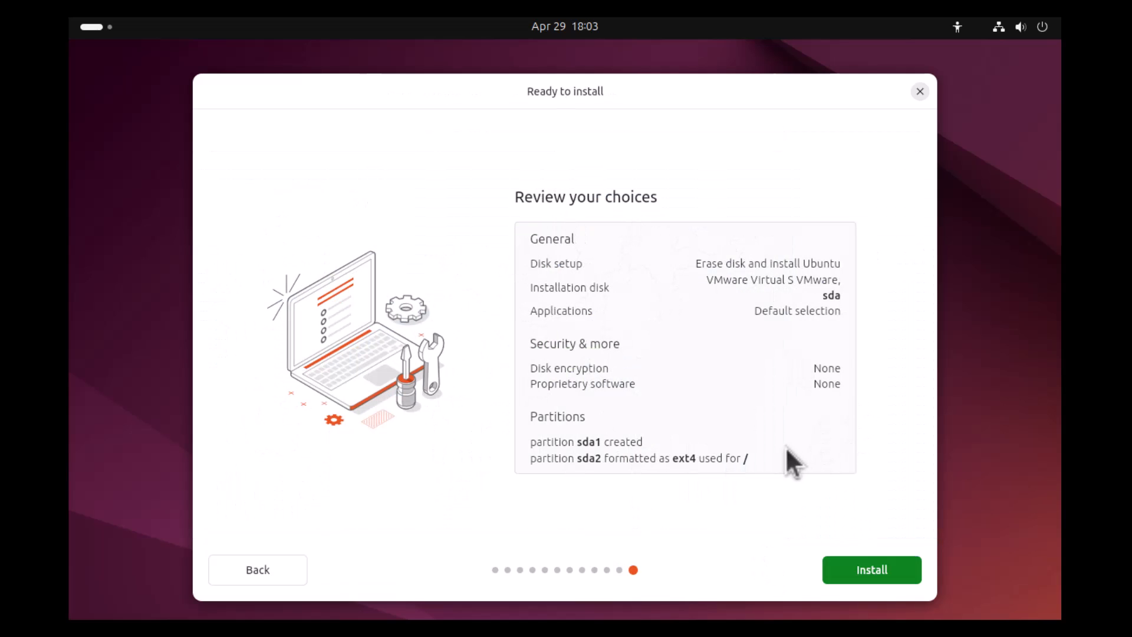
left_click(868, 568)
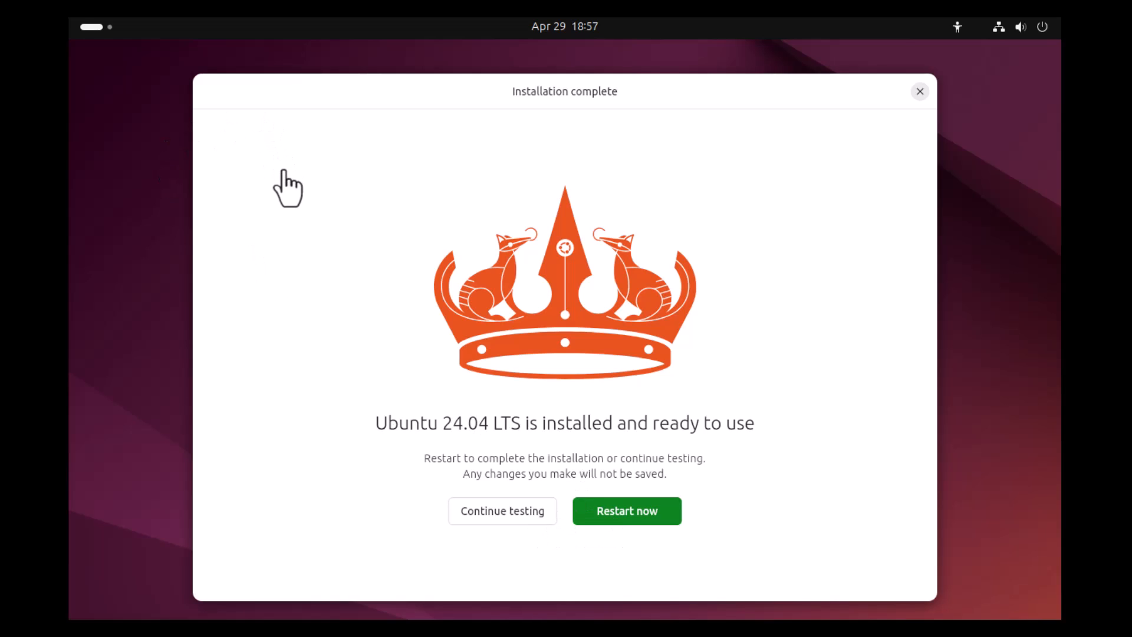
Restart into the installed system and log in to the user account with its password
left_click(608, 519)
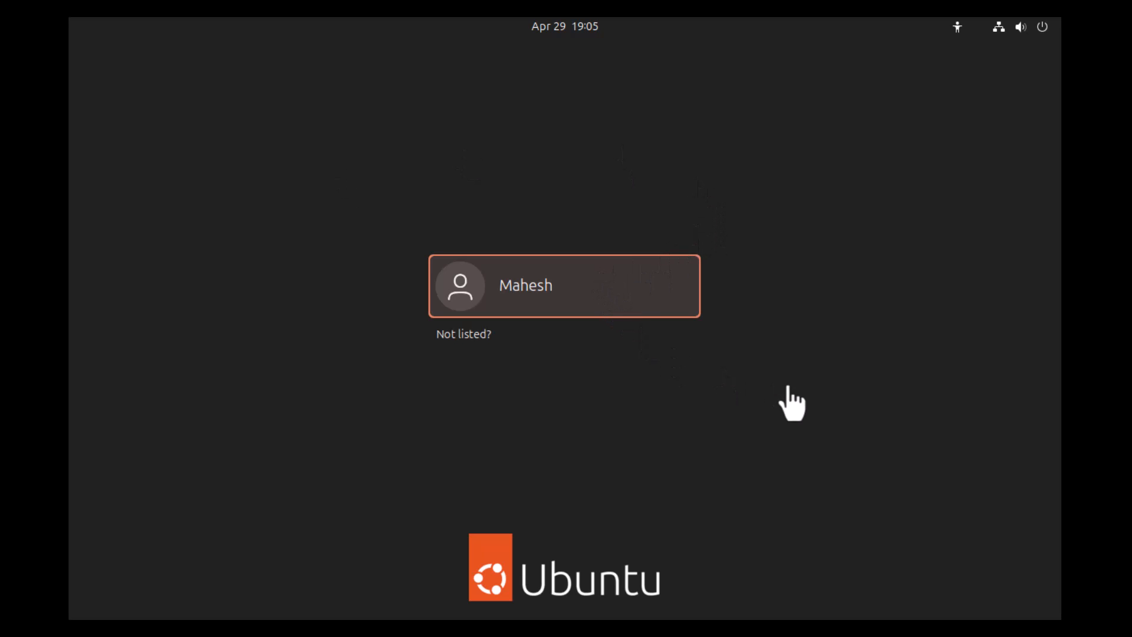
left_click(568, 289)
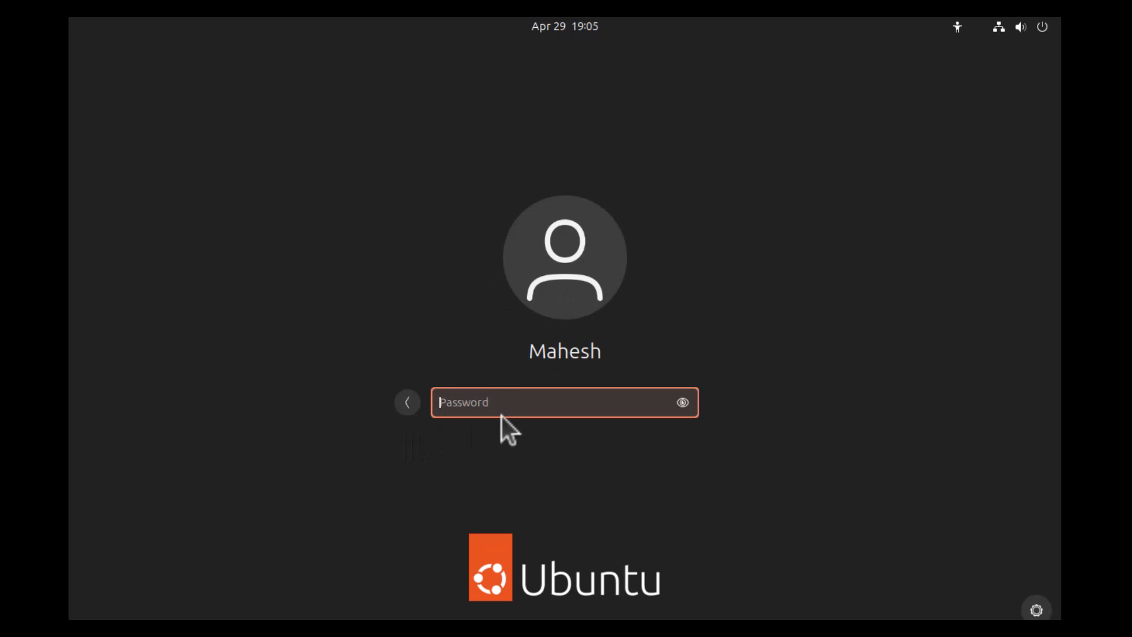
type("*********")
key("Return")
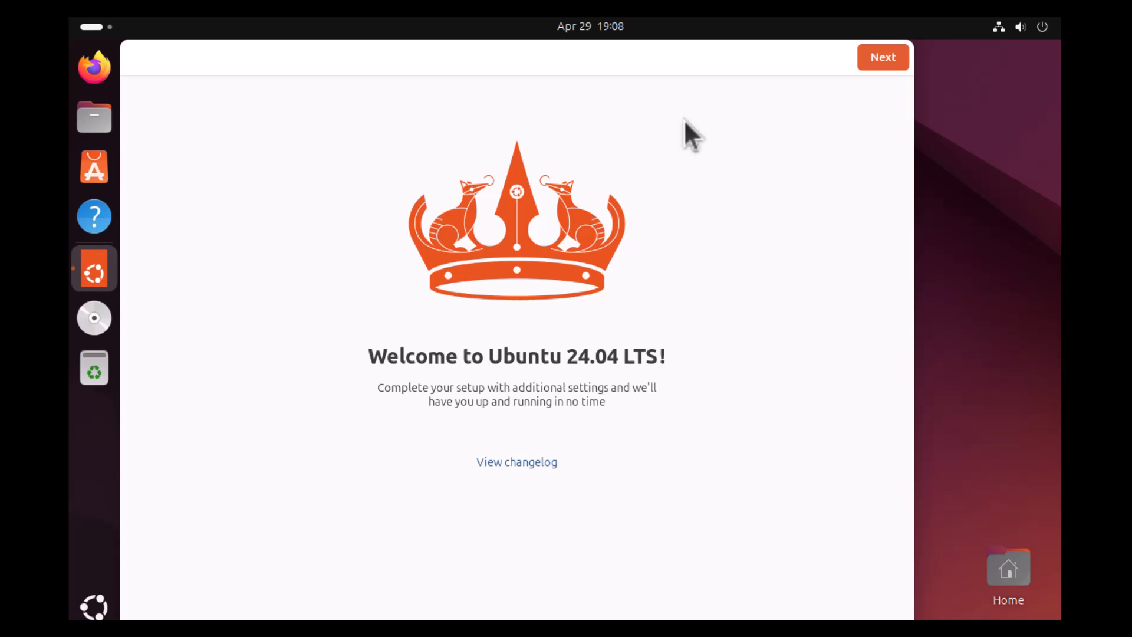
Complete the Ubuntu welcome setup, skipping Ubuntu Pro and choosing not to share system data
left_click(883, 59)
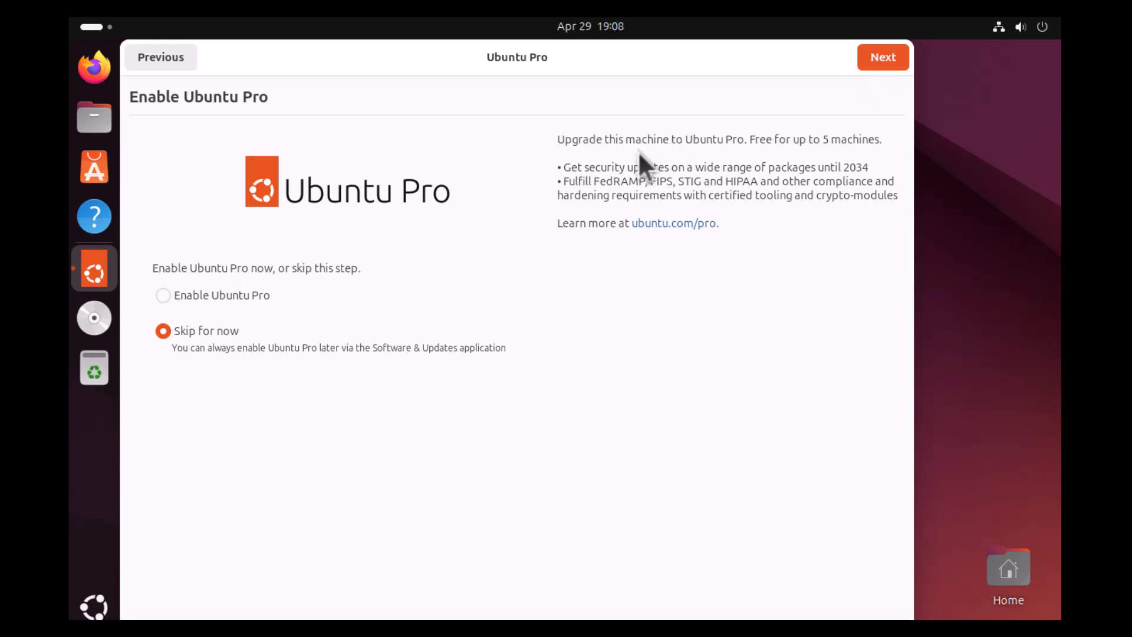
left_click(869, 63)
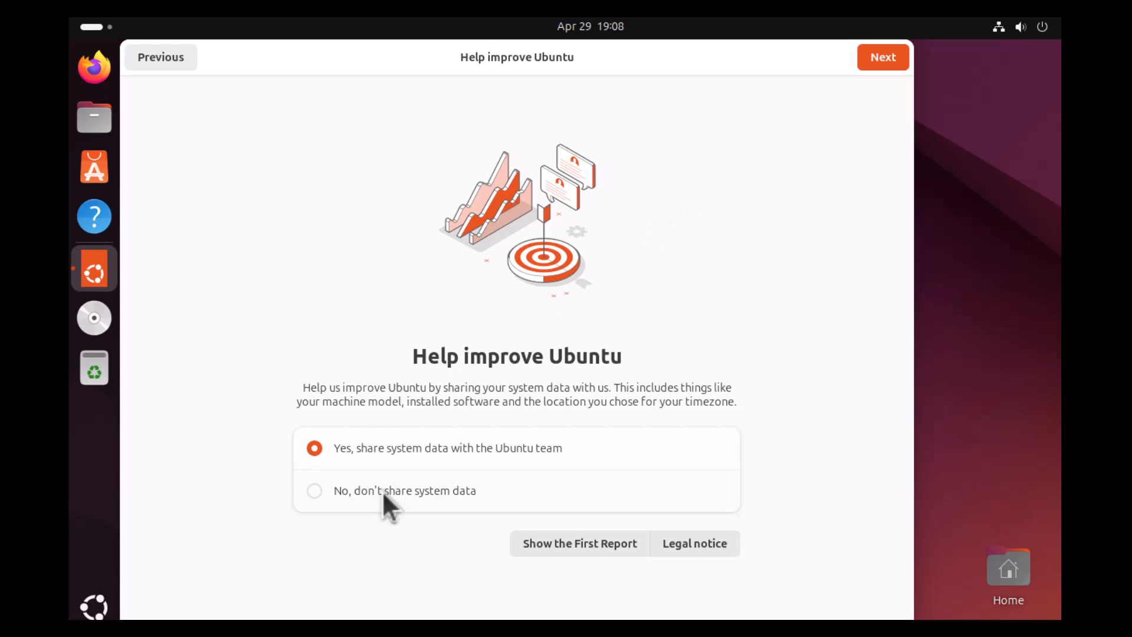
left_click(341, 490)
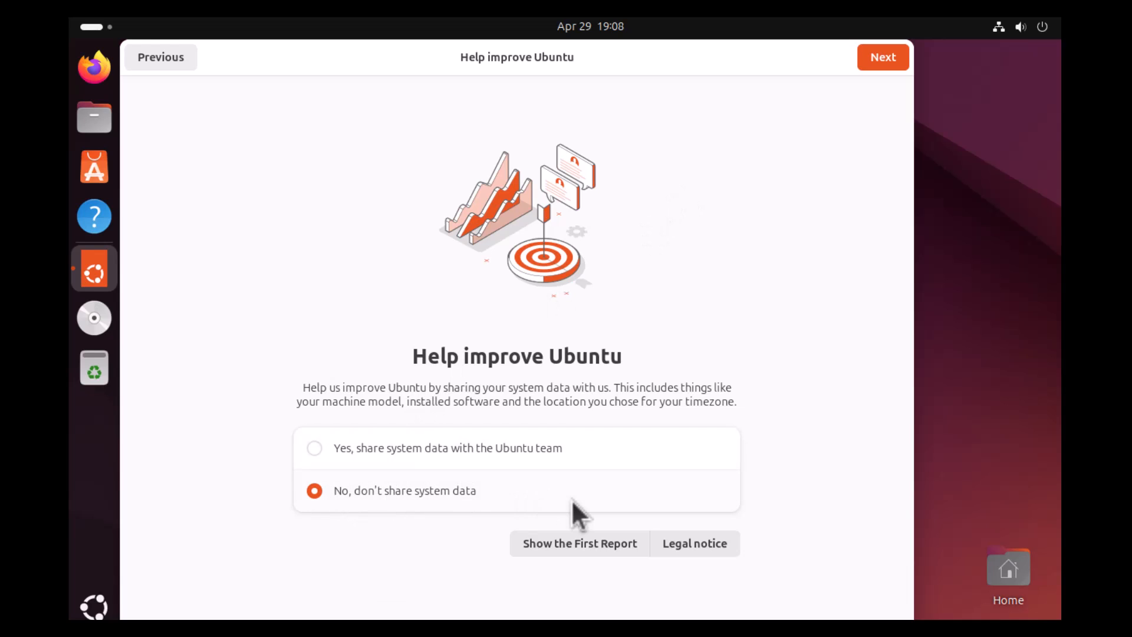
left_click(890, 64)
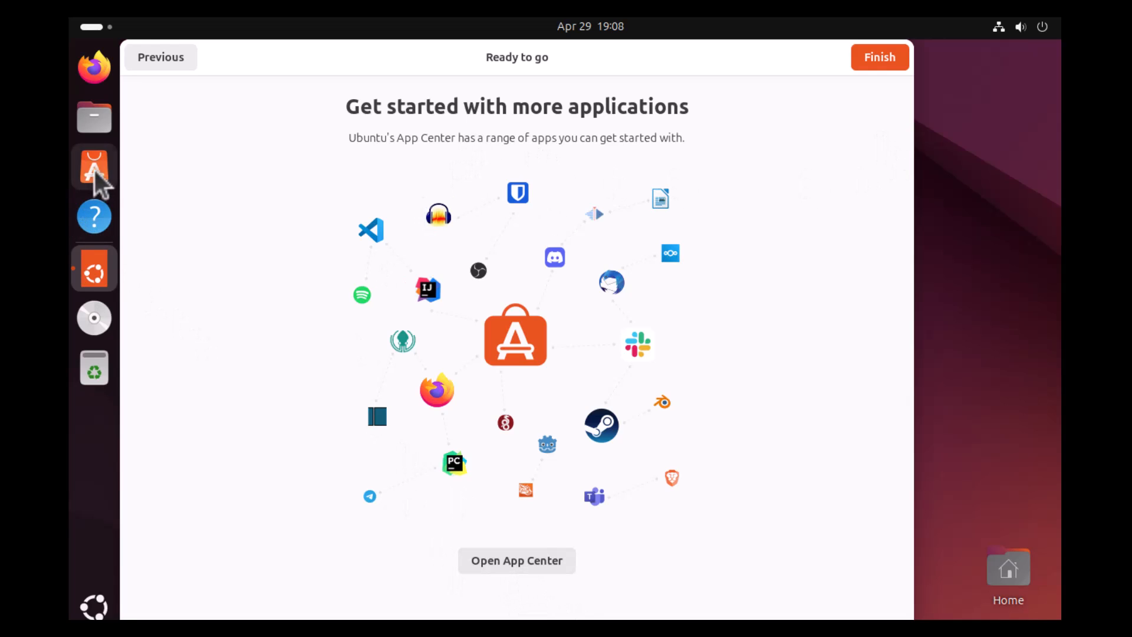
left_click(907, 68)
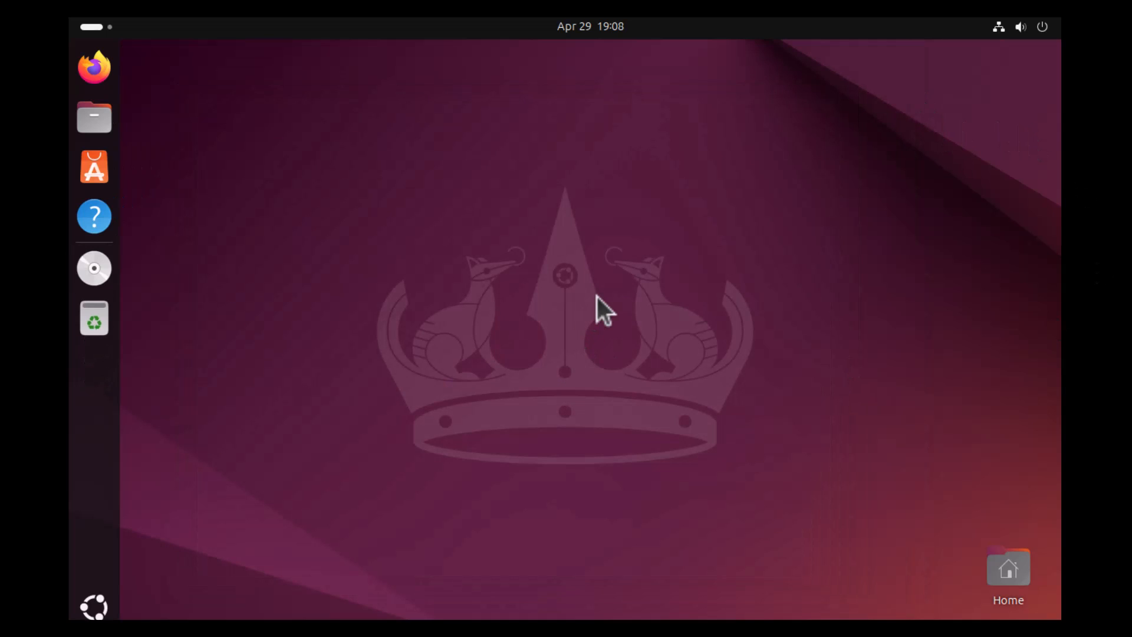
Open a terminal in the VMware Tools disc folder and minimize the terminal window
left_click(96, 270)
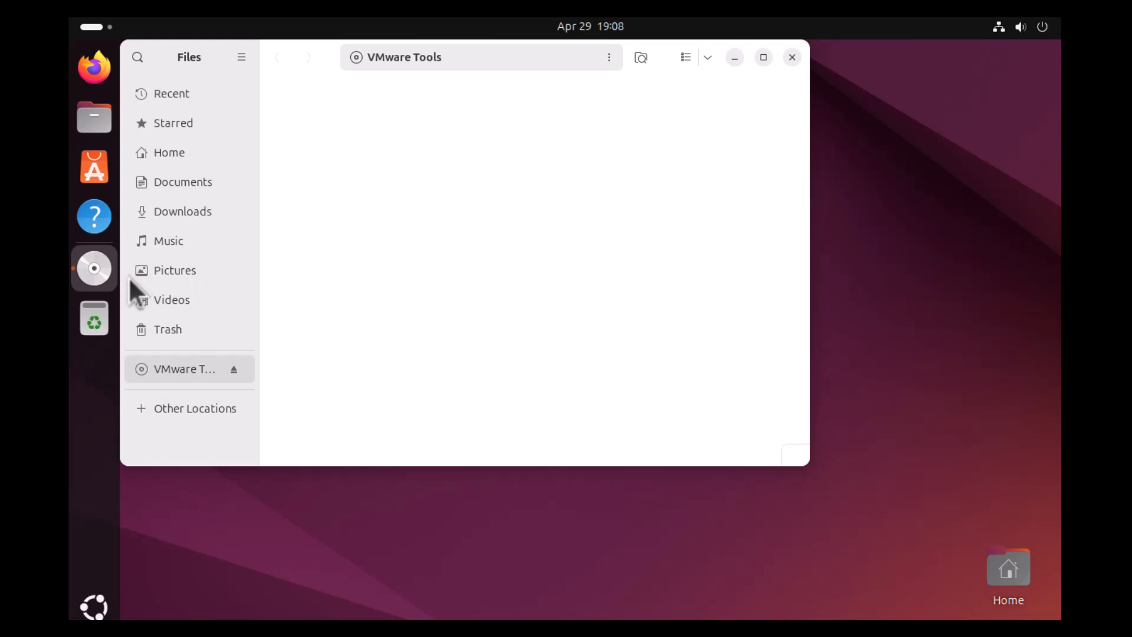
right_click(348, 231)
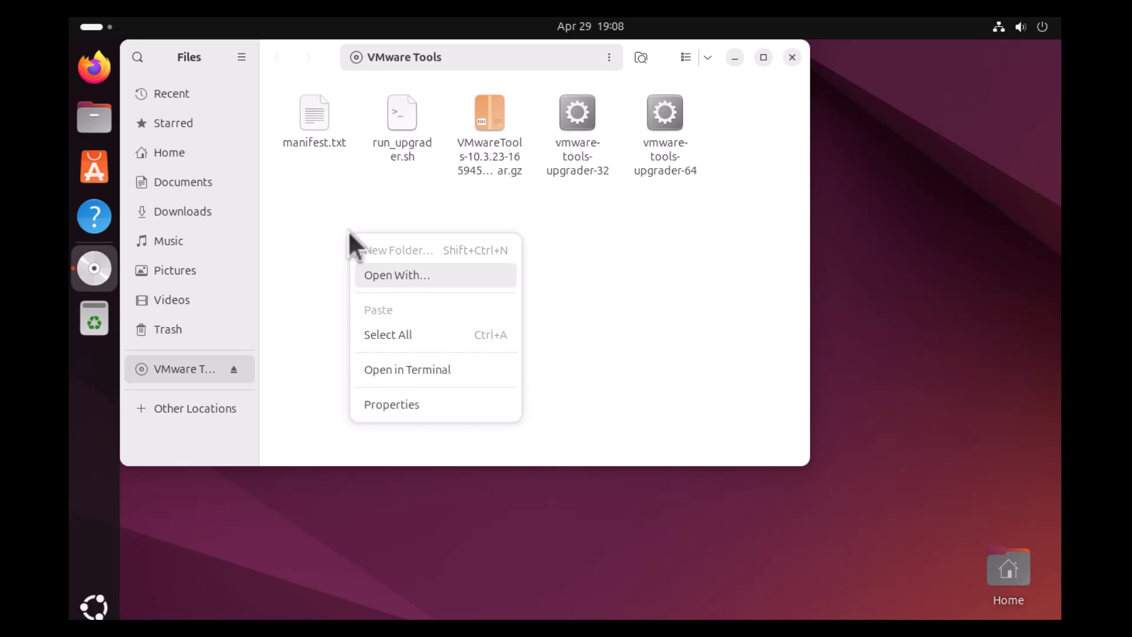
left_click(412, 369)
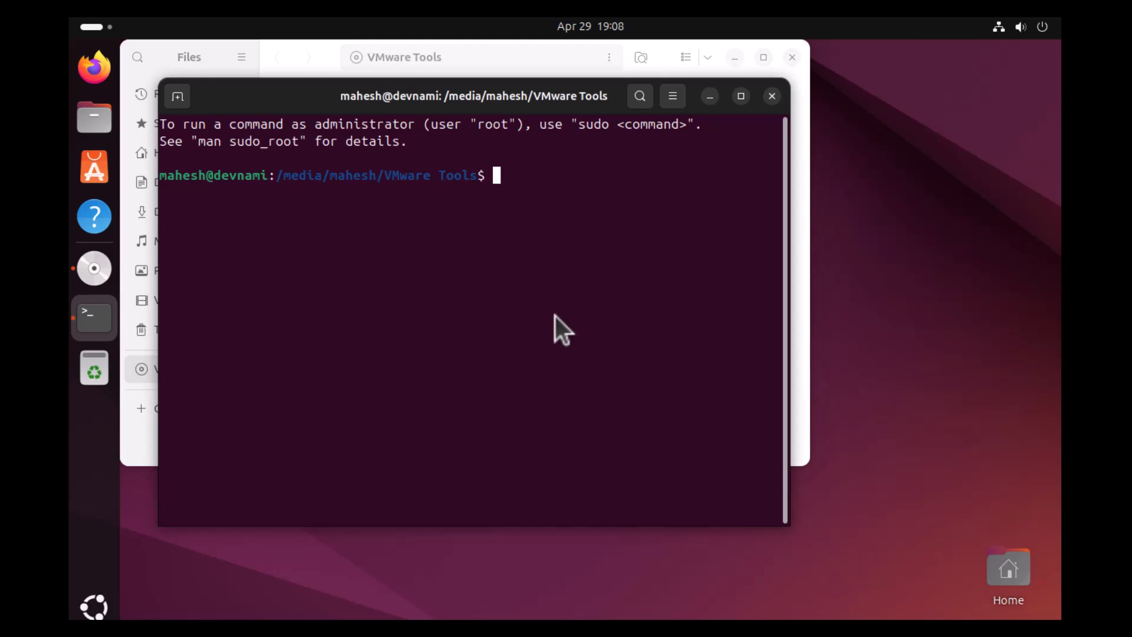
left_click_drag(357, 96, 521, 90)
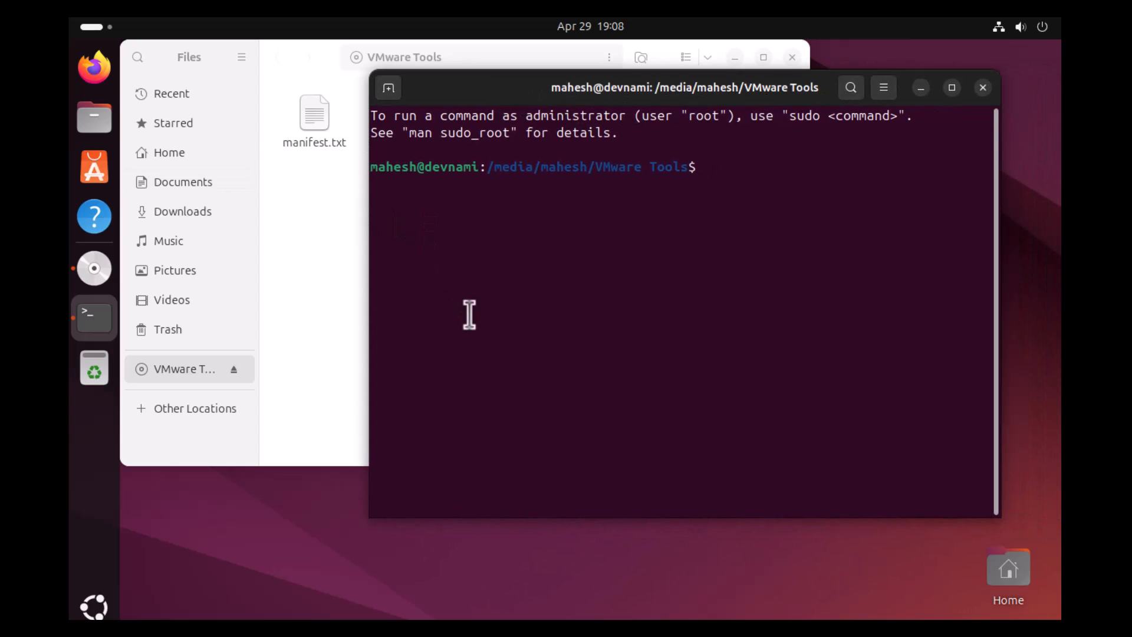
left_click(921, 87)
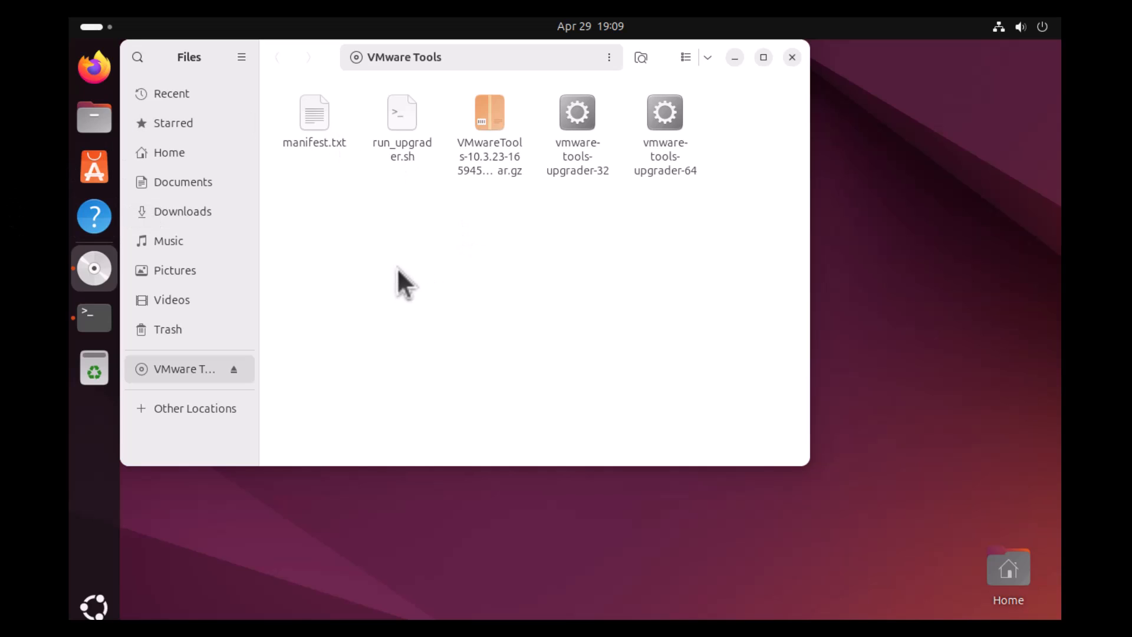
Minimize the VMware Tools folder window and open the display settings from the desktop
left_click(735, 58)
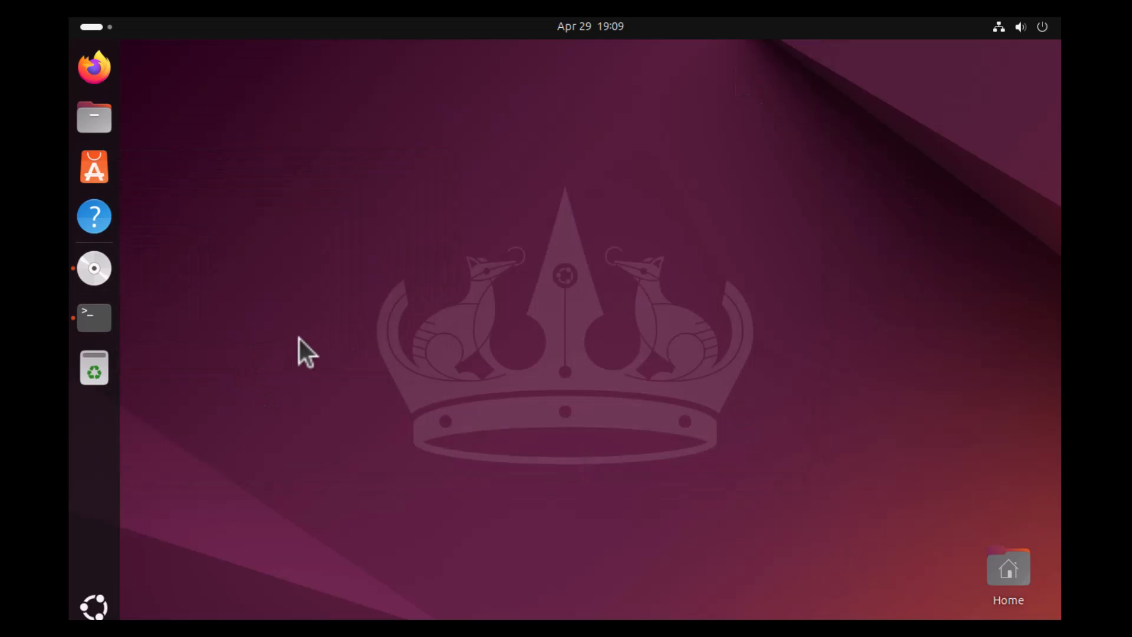
right_click(209, 157)
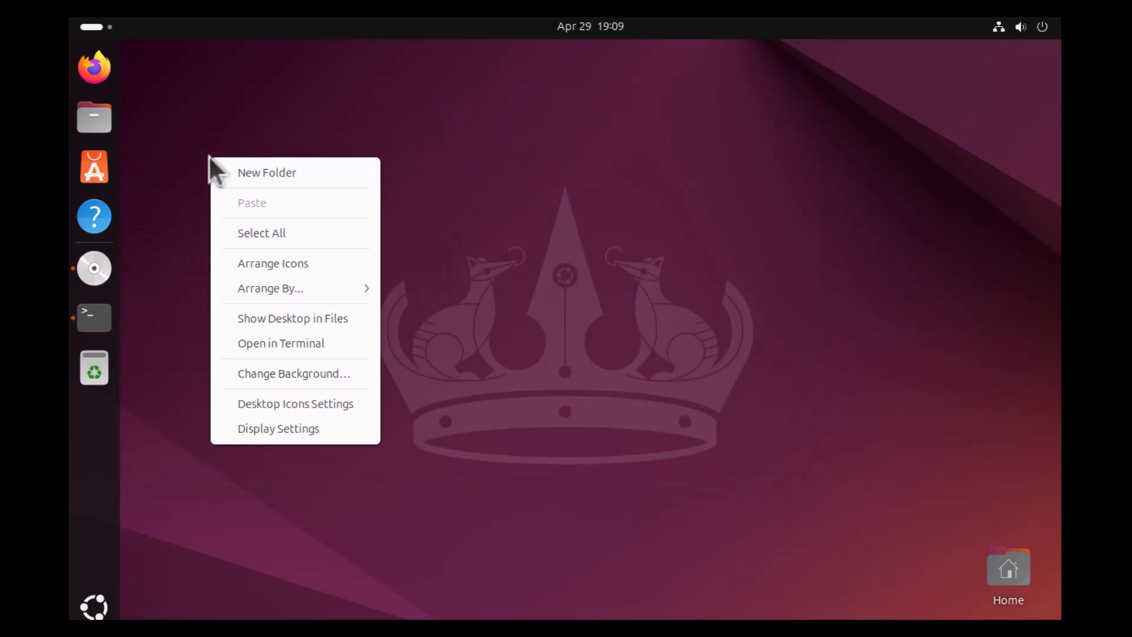
left_click(289, 431)
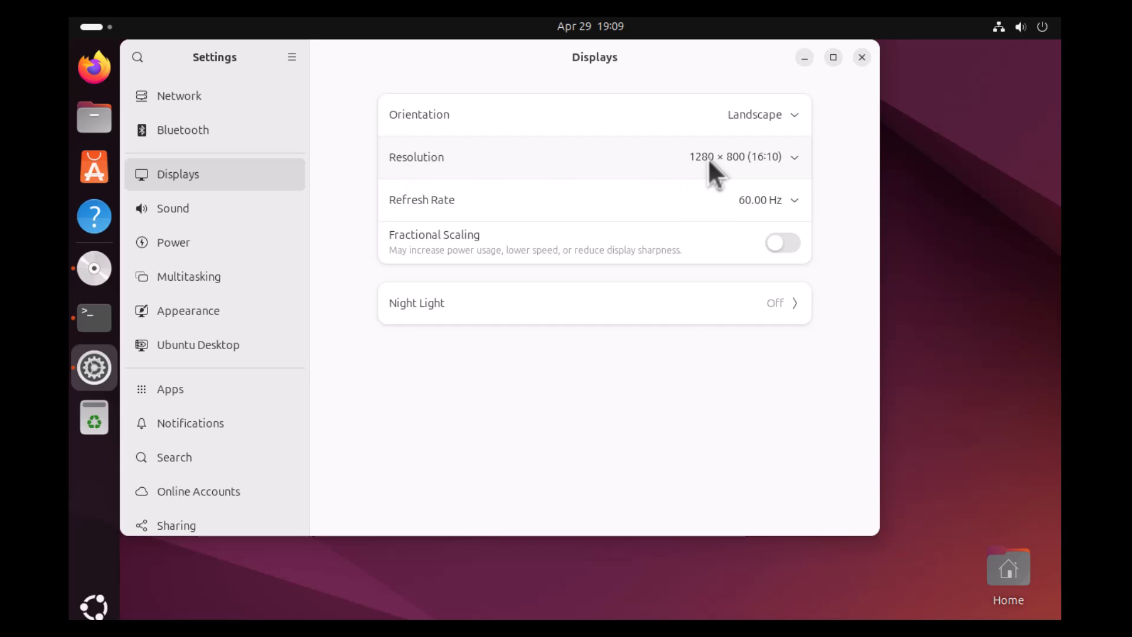
Set the display resolution to 1280 × 1024 (5:4), keep the changes, and move the Settings window toward the middle of the desktop
left_click(773, 158)
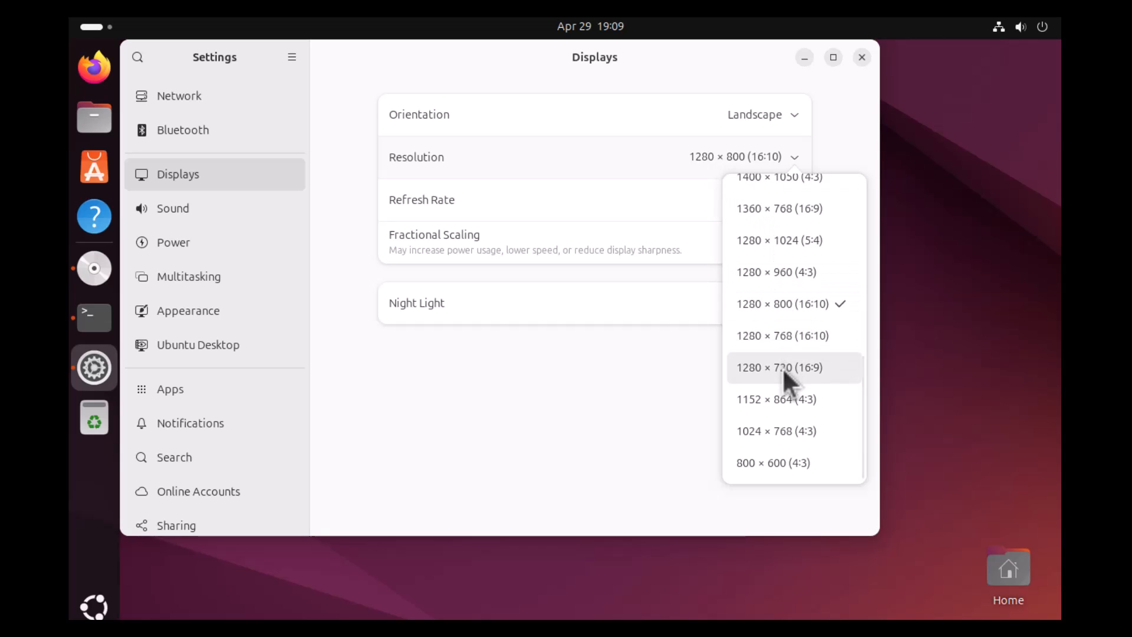
left_click(794, 246)
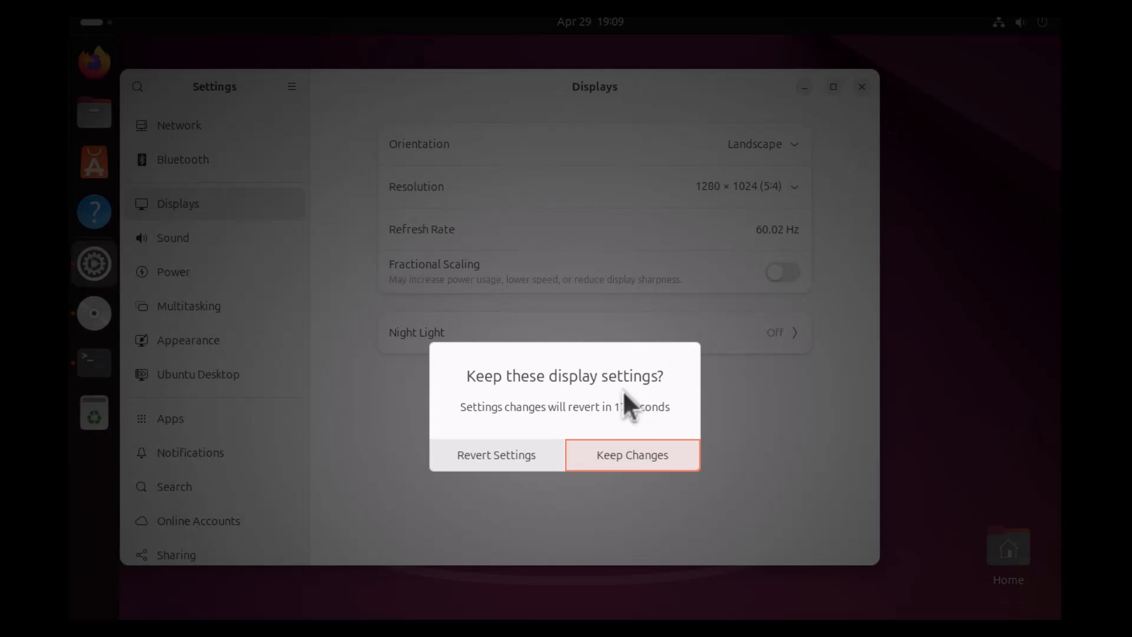
left_click(620, 457)
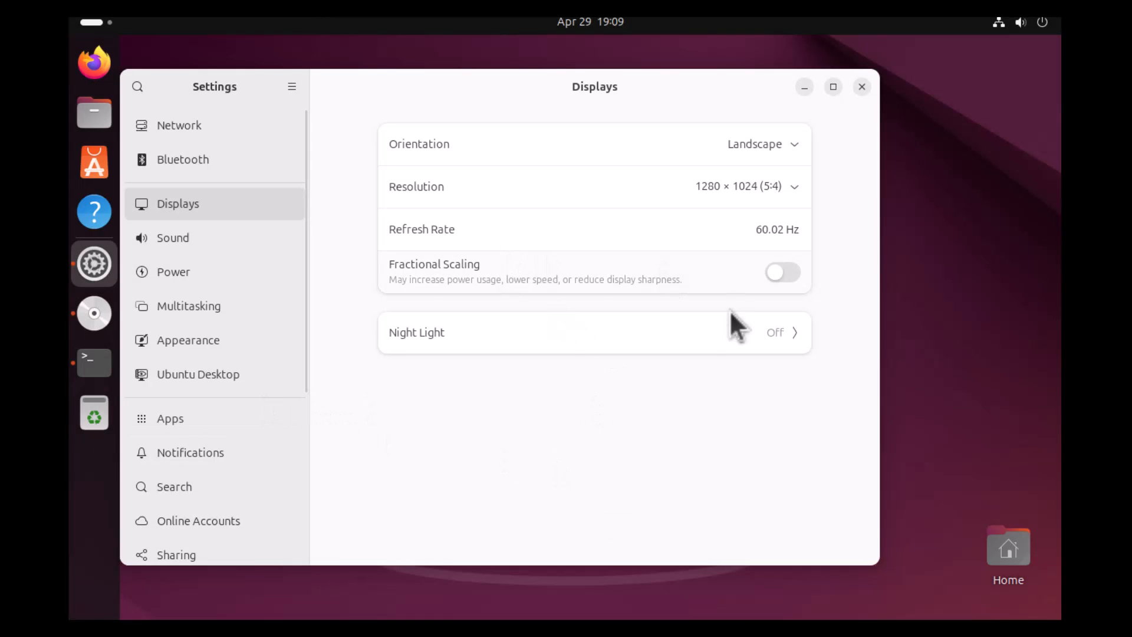
left_click_drag(371, 86, 429, 77)
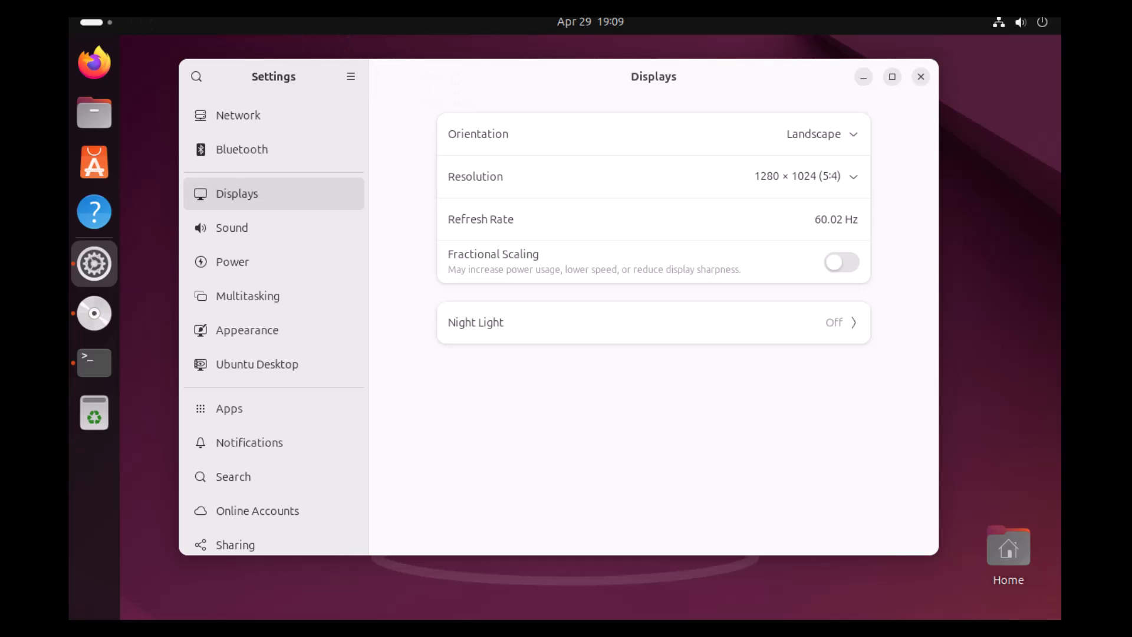
Try to change the display resolution to 1920 × 1080 (16:9) and keep the changes
left_click(1, 8)
left_click(2, 11)
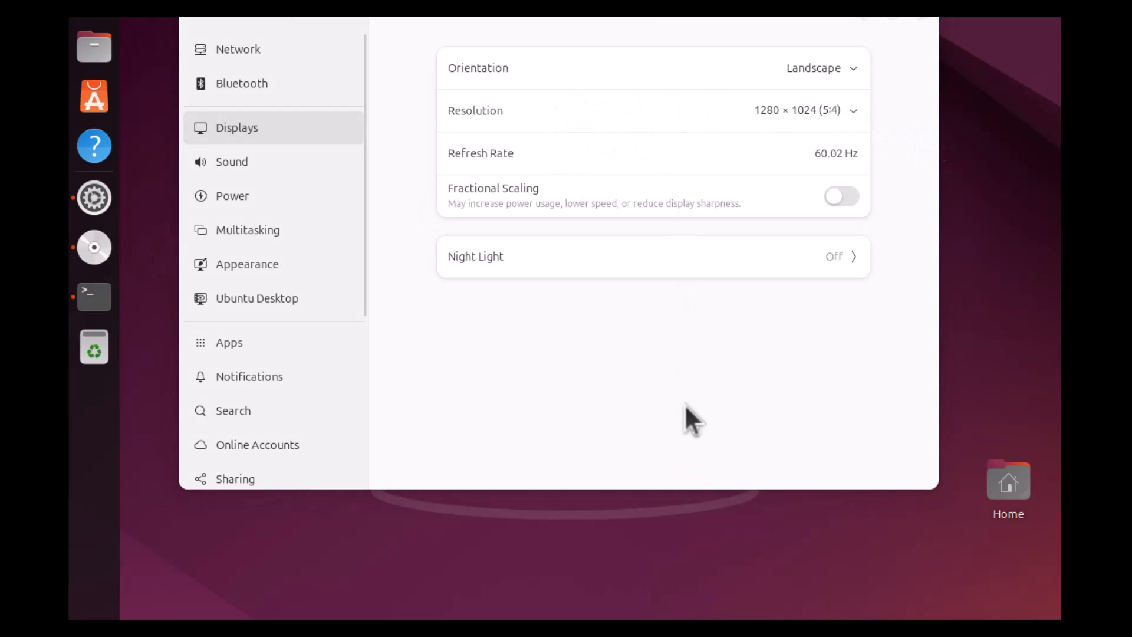
left_click(852, 110)
scroll(848, 175, "up", 5)
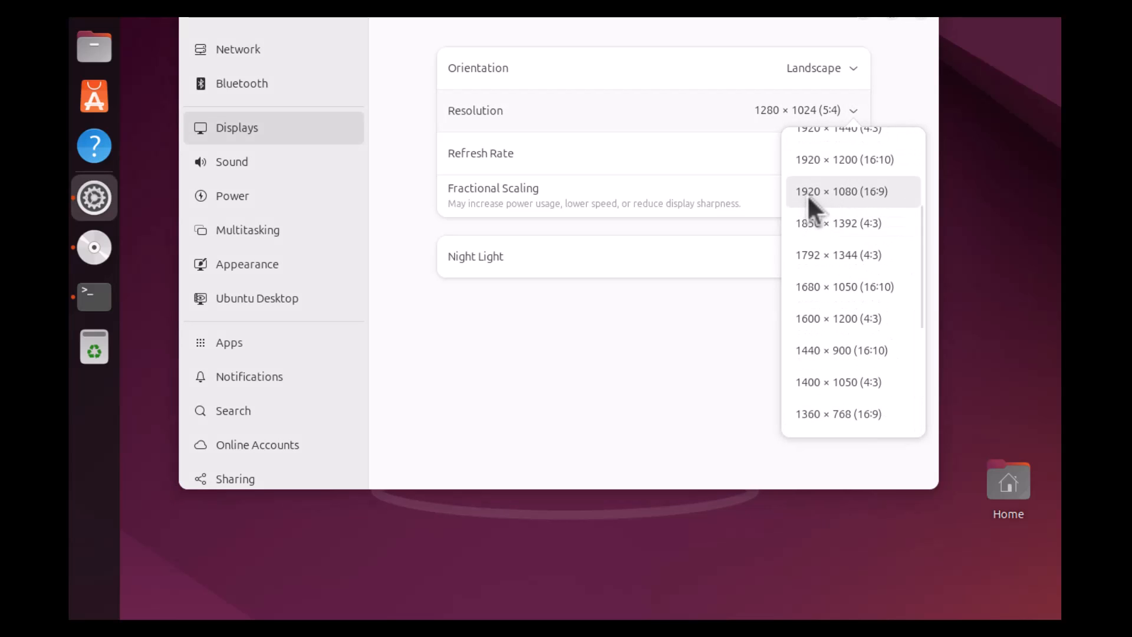
left_click(886, 196)
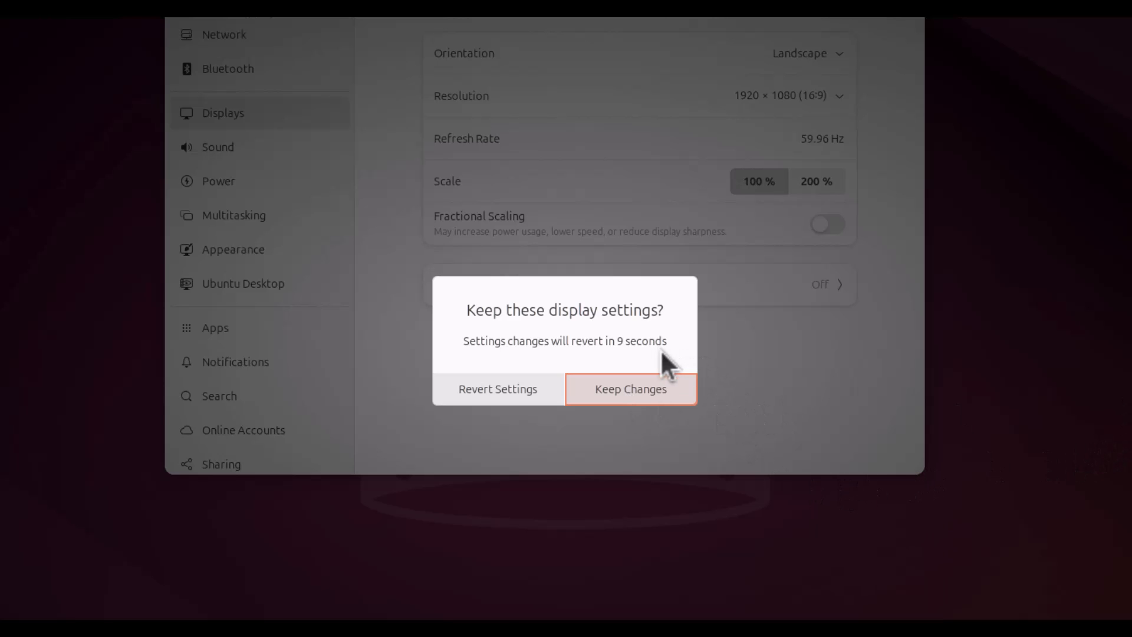
left_click(654, 388)
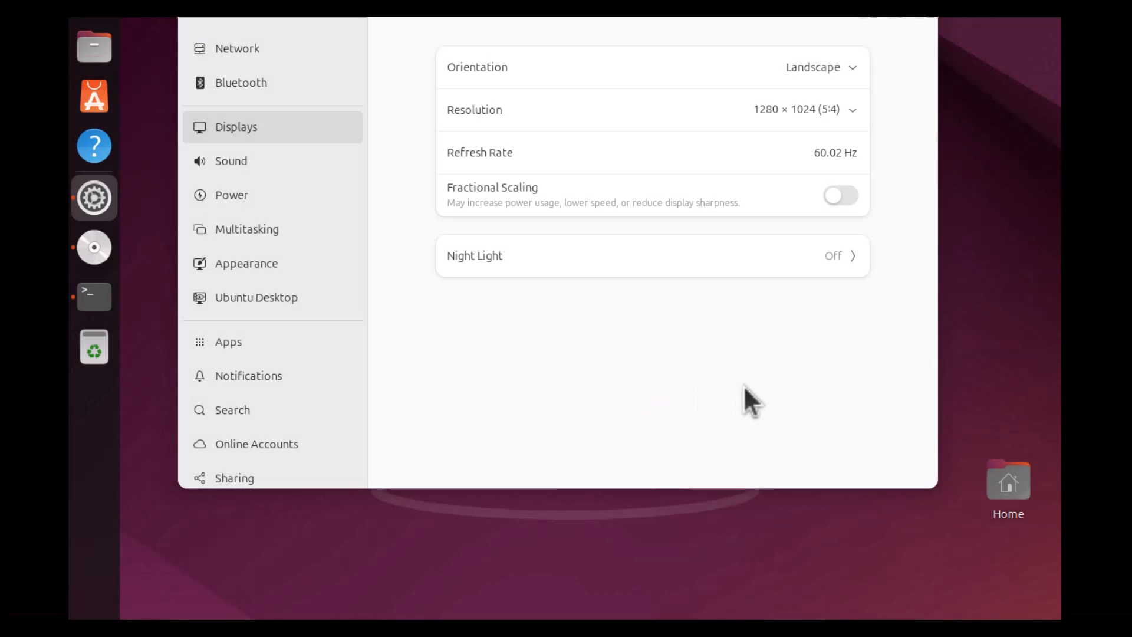
Apply a display resolution of 1400 × 1050 (4:3), and revert the change when asked to keep it
left_click(849, 109)
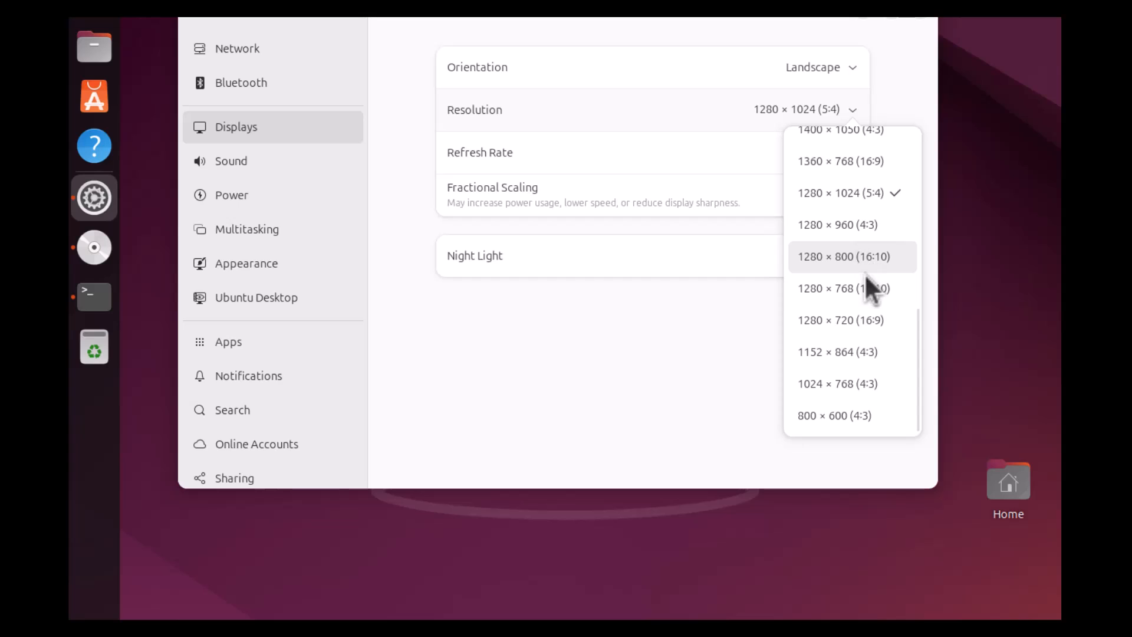
scroll(864, 274, "up", 4)
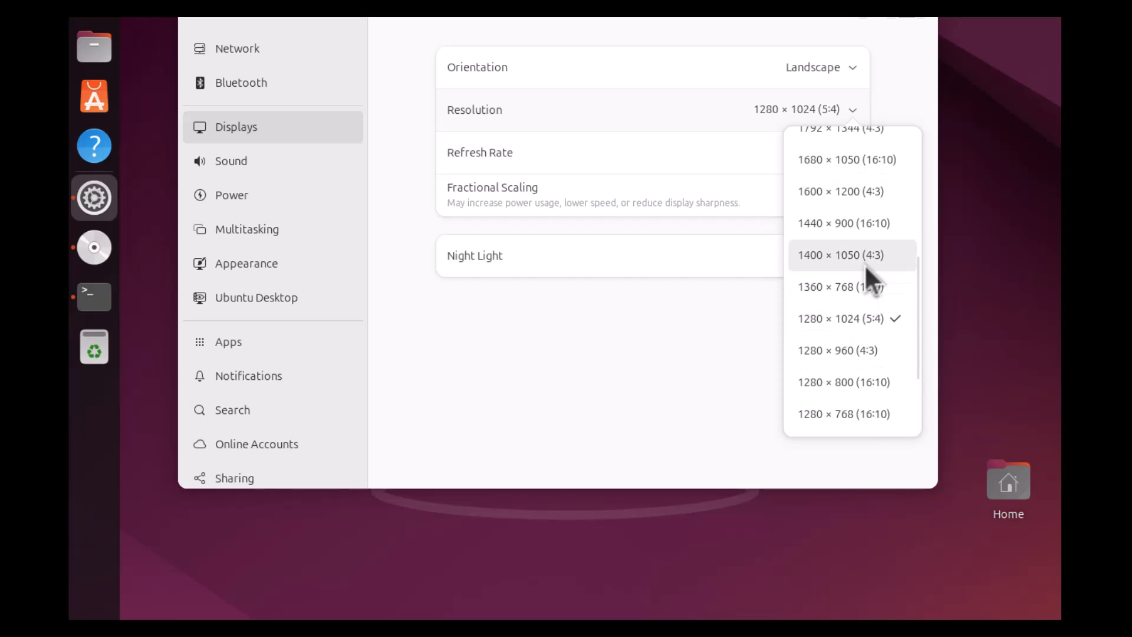
scroll(864, 263, "up", 1)
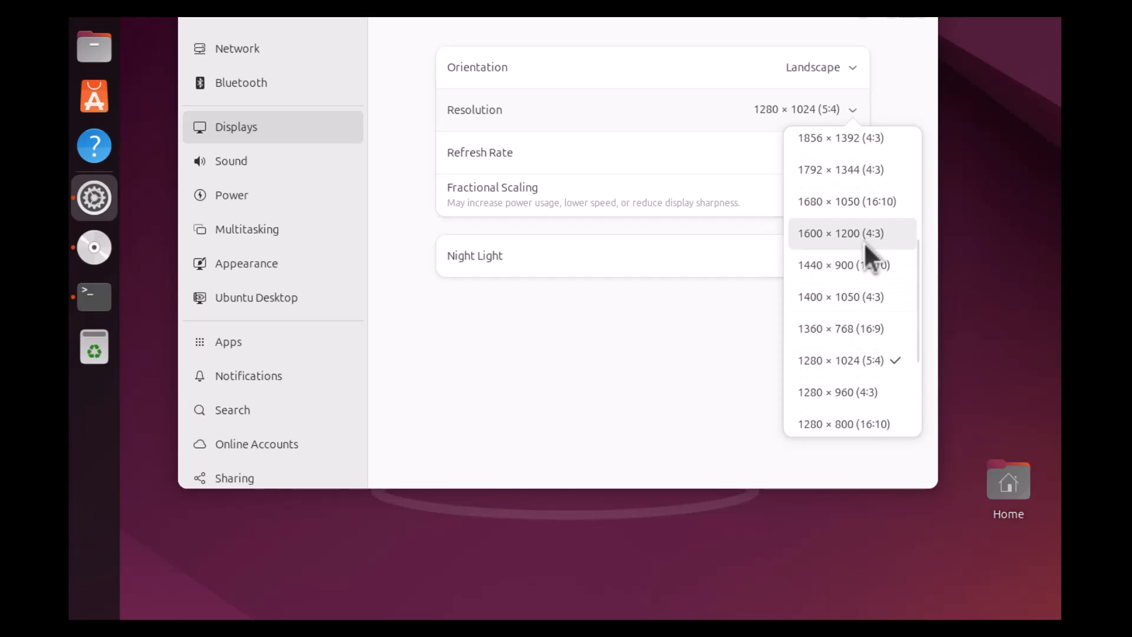
scroll(863, 241, "up", 4)
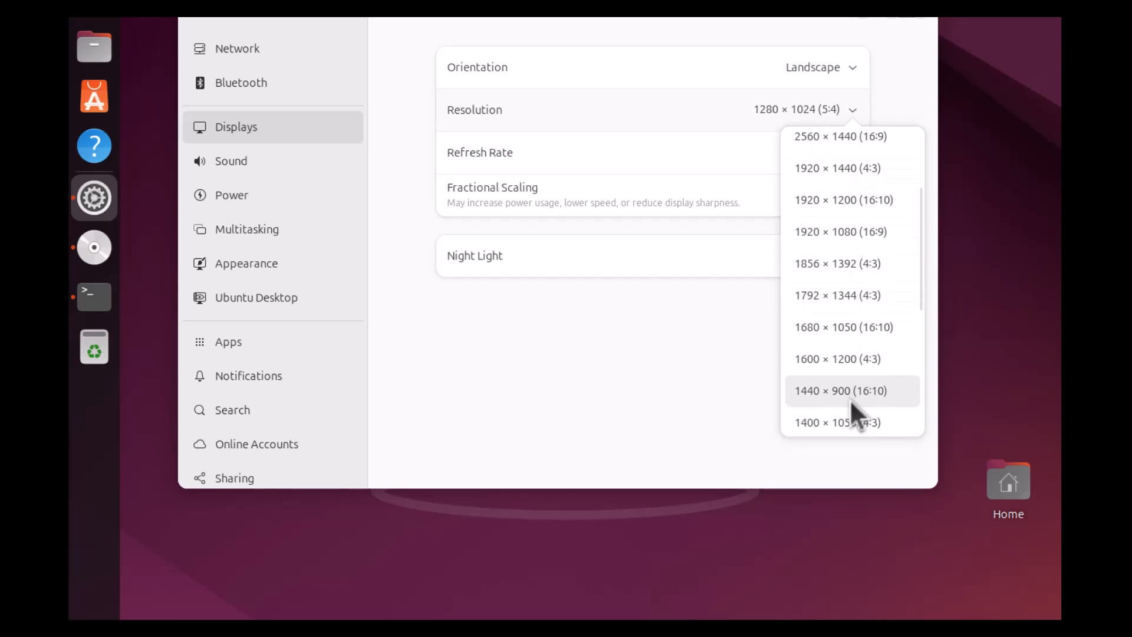
scroll(845, 274, "down", 1)
scroll(844, 274, "down", 4)
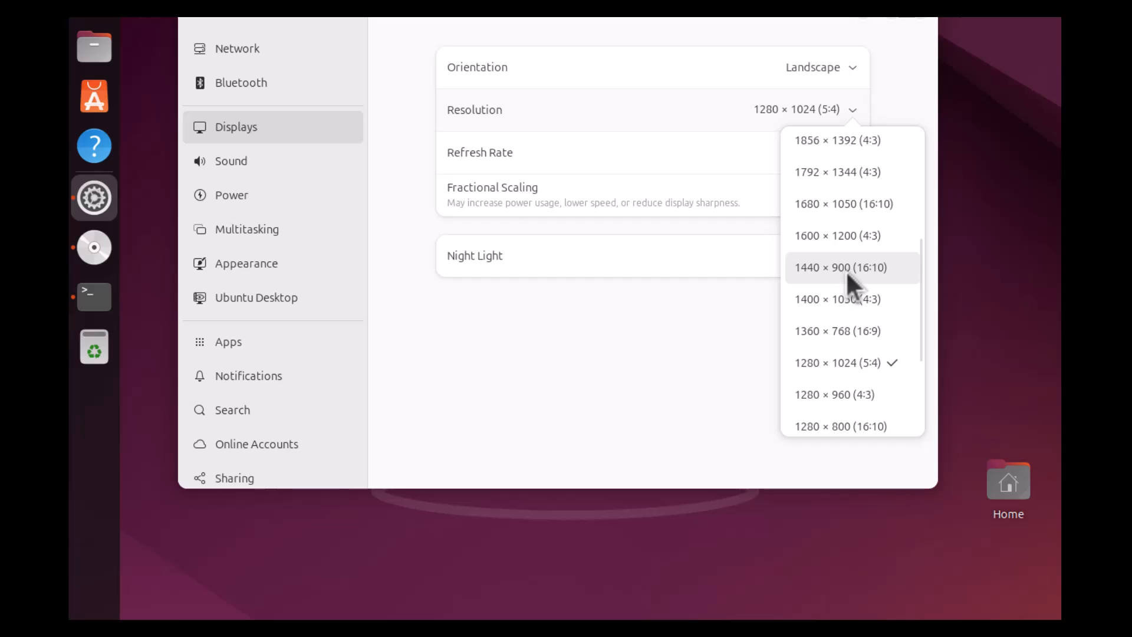
scroll(846, 270, "down", 4)
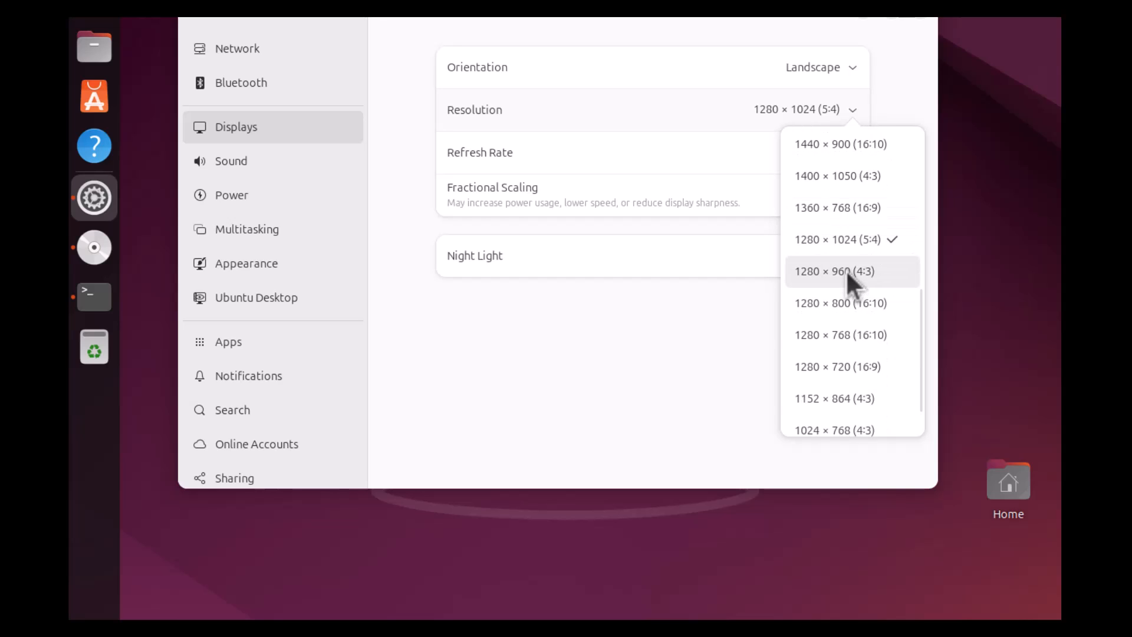
scroll(845, 270, "up", 4)
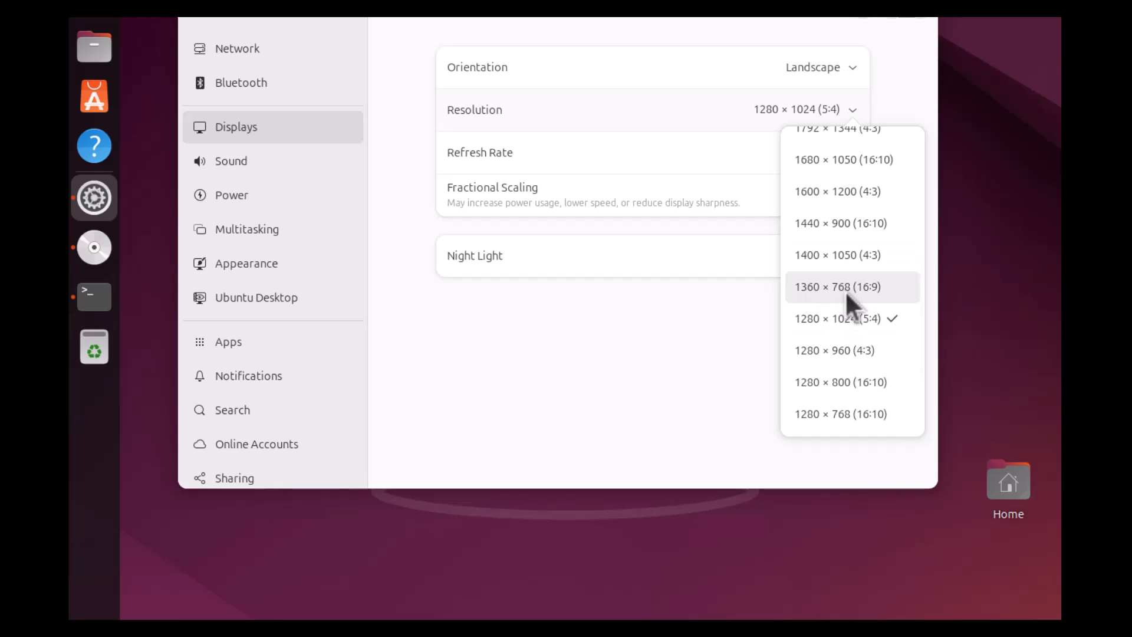
left_click(851, 255)
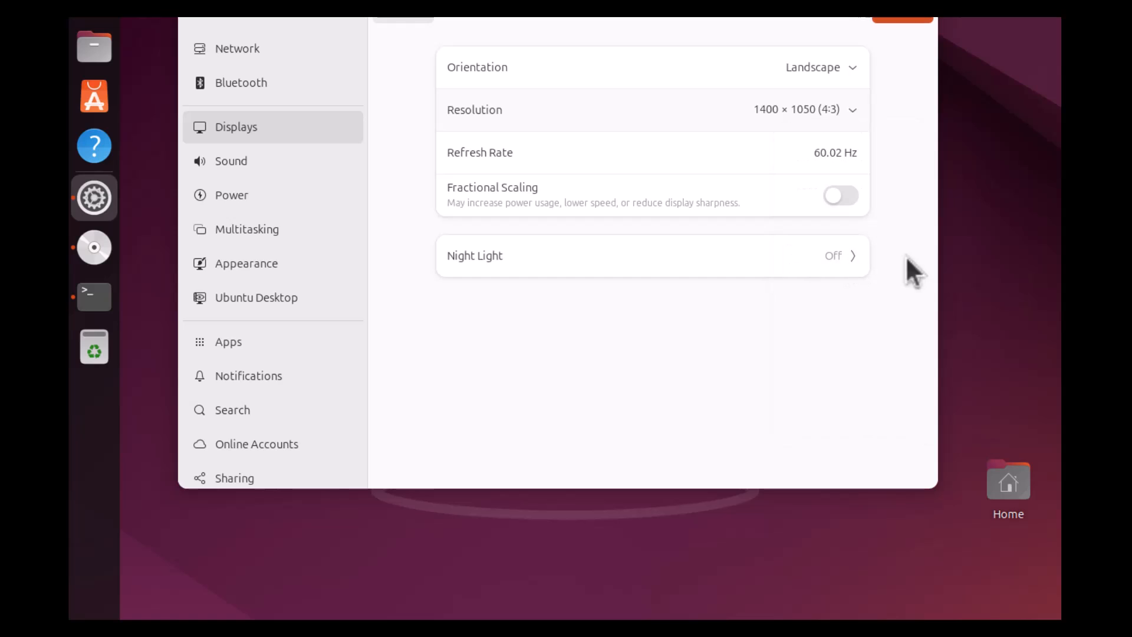
left_click(908, 20)
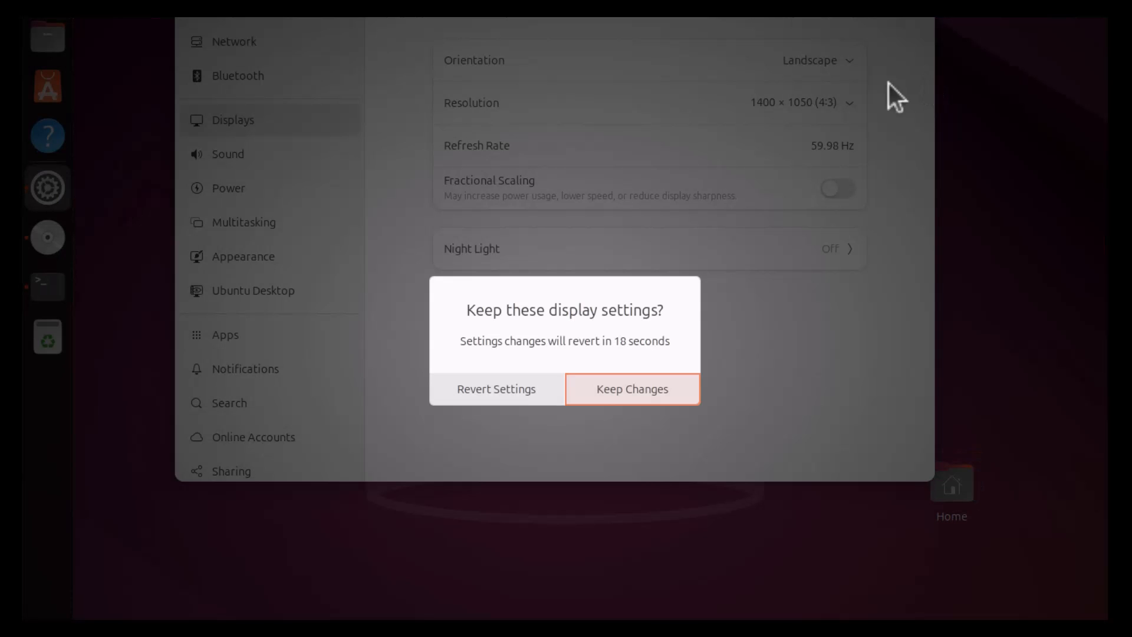
left_click(507, 383)
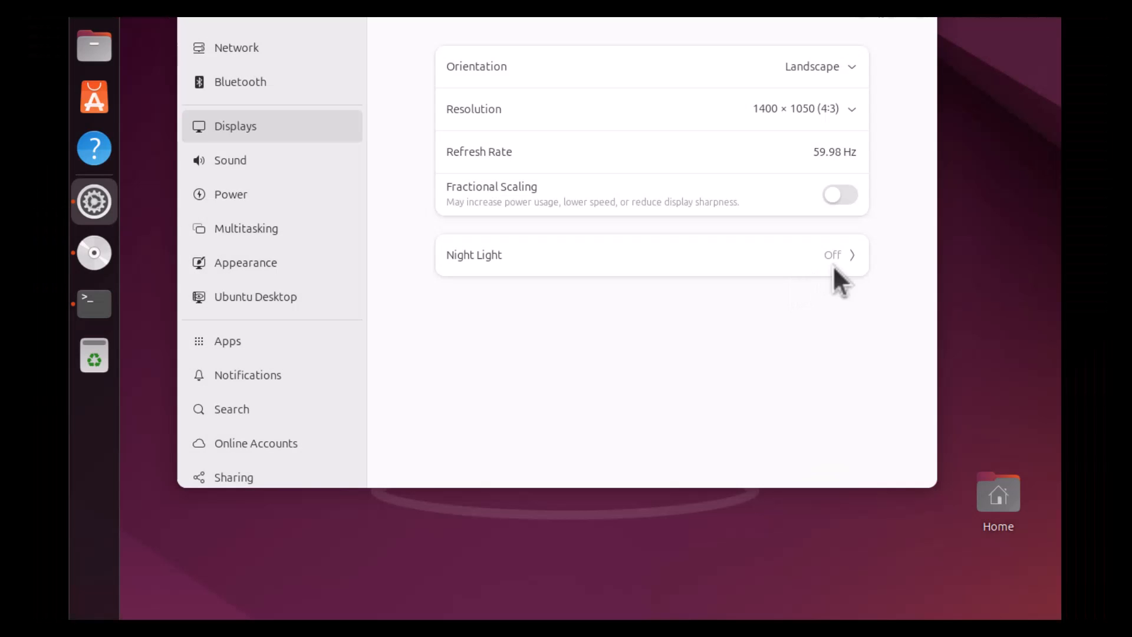
Set the display resolution to 1680 × 1050 (16:10), keep the changes, and minimize the Settings window
left_click(849, 109)
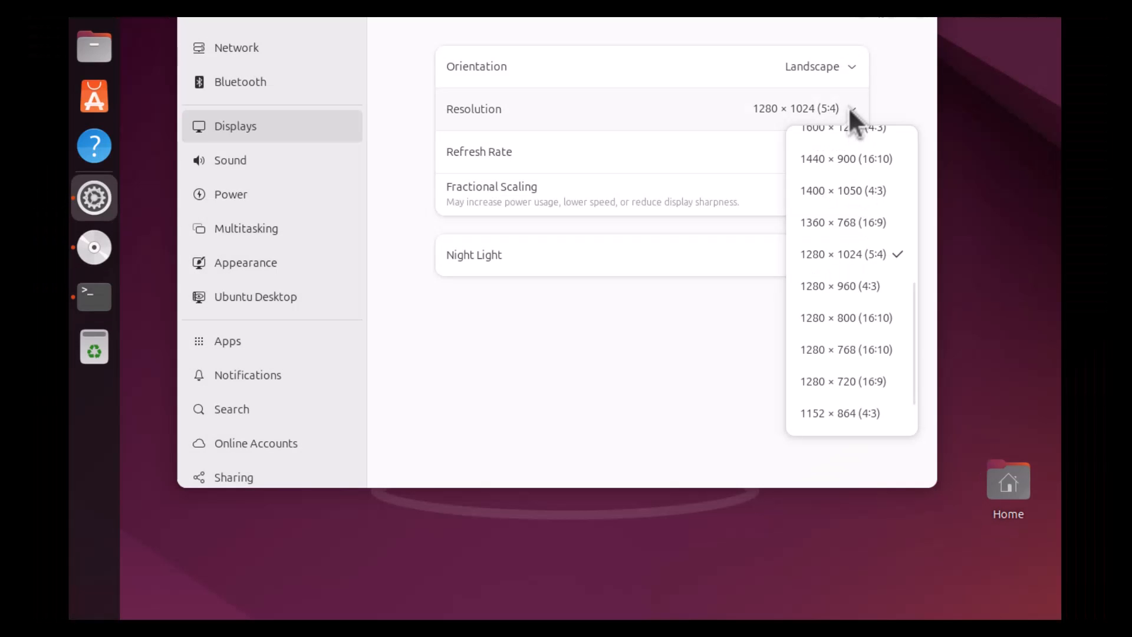
scroll(859, 167, "up", 3)
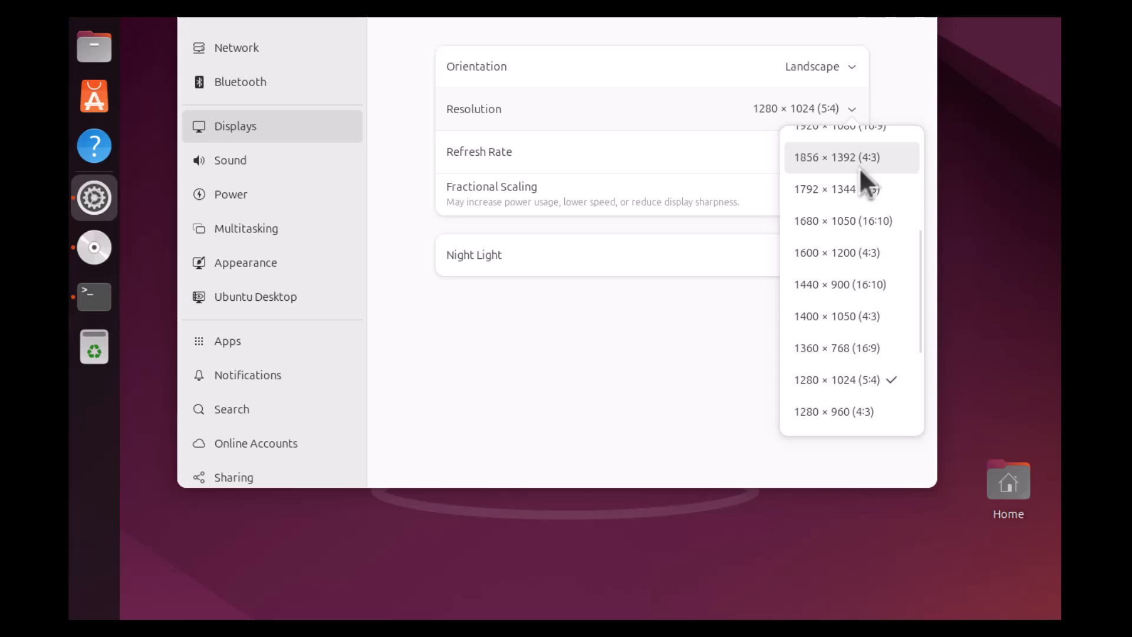
left_click(862, 223)
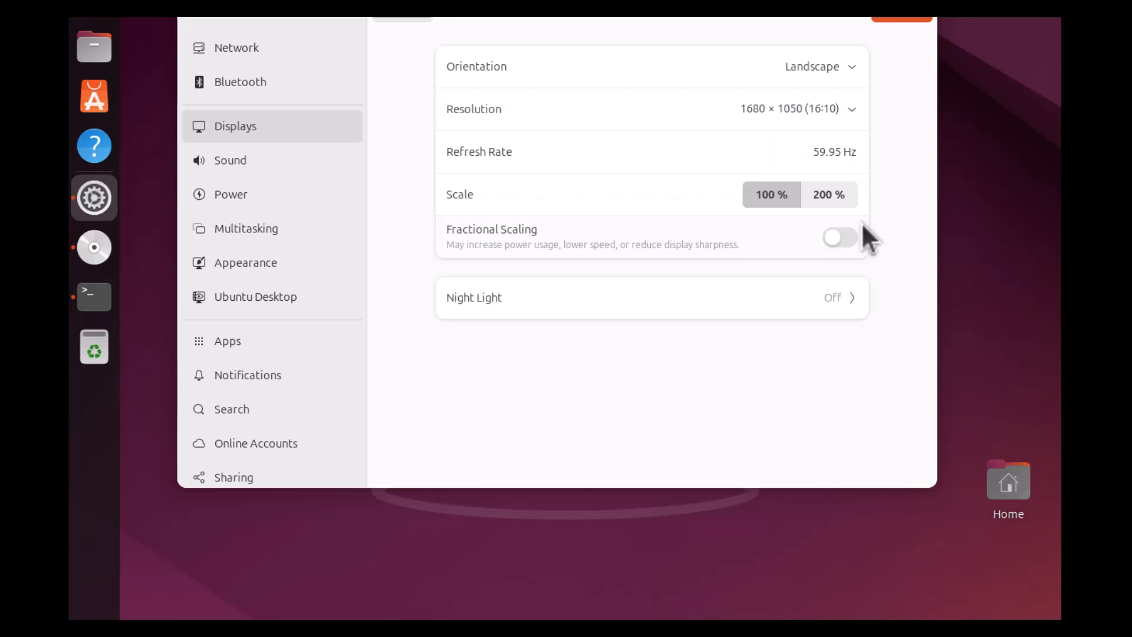
left_click(893, 14)
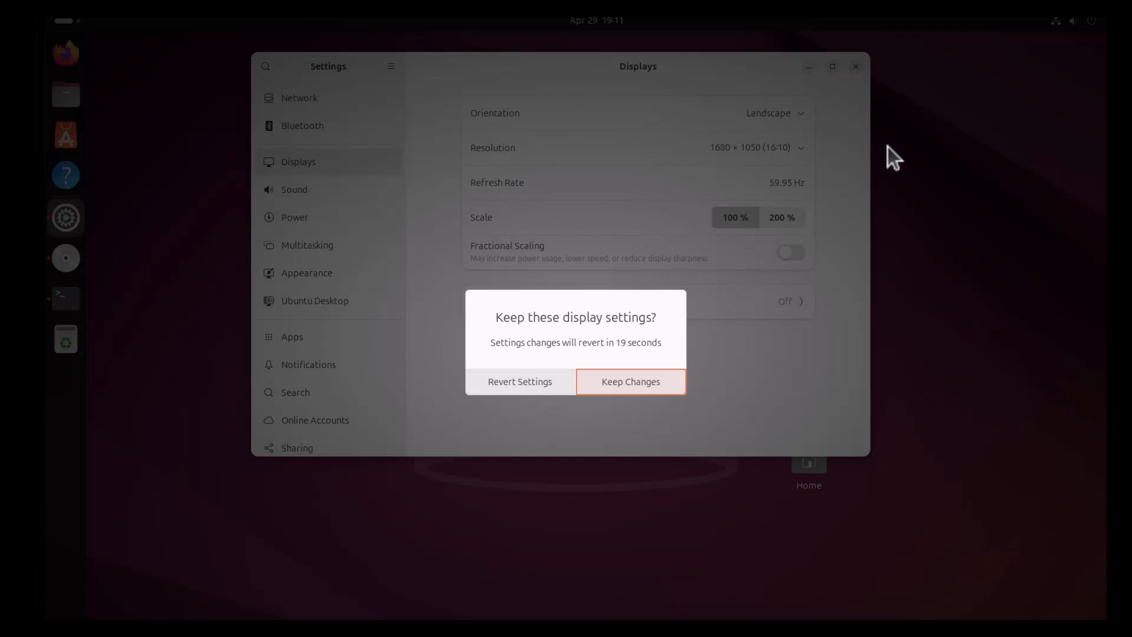
left_click(679, 386)
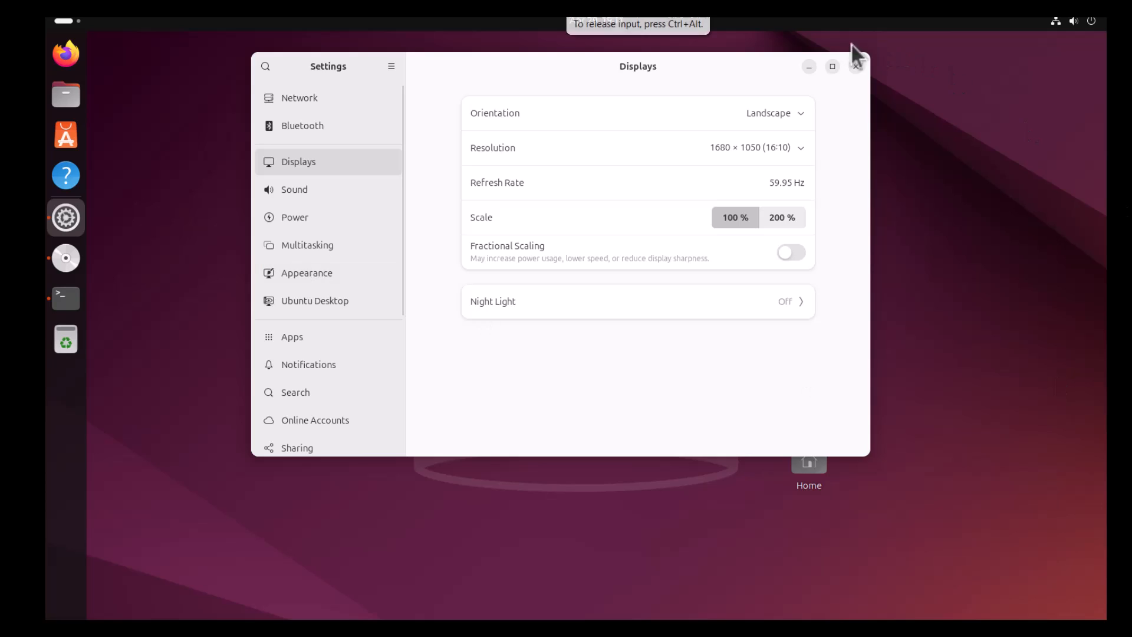
left_click(809, 67)
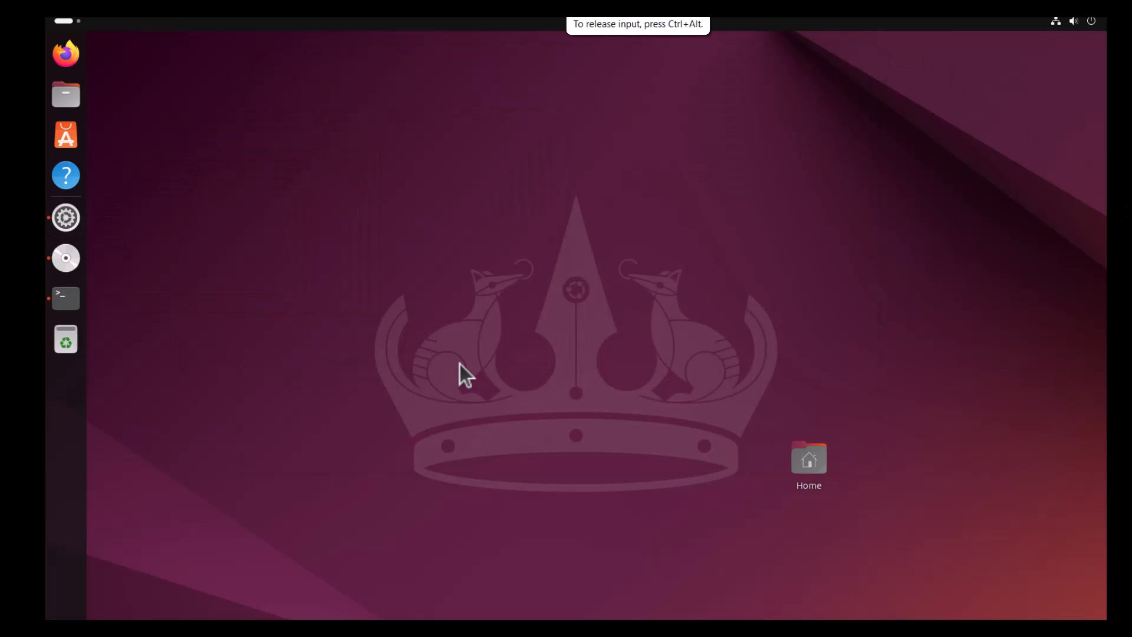
Reopen the Settings window, set the display resolution to 1920 × 1080 (16:9), keep the changes, and close Settings
left_click(68, 219)
left_click(802, 149)
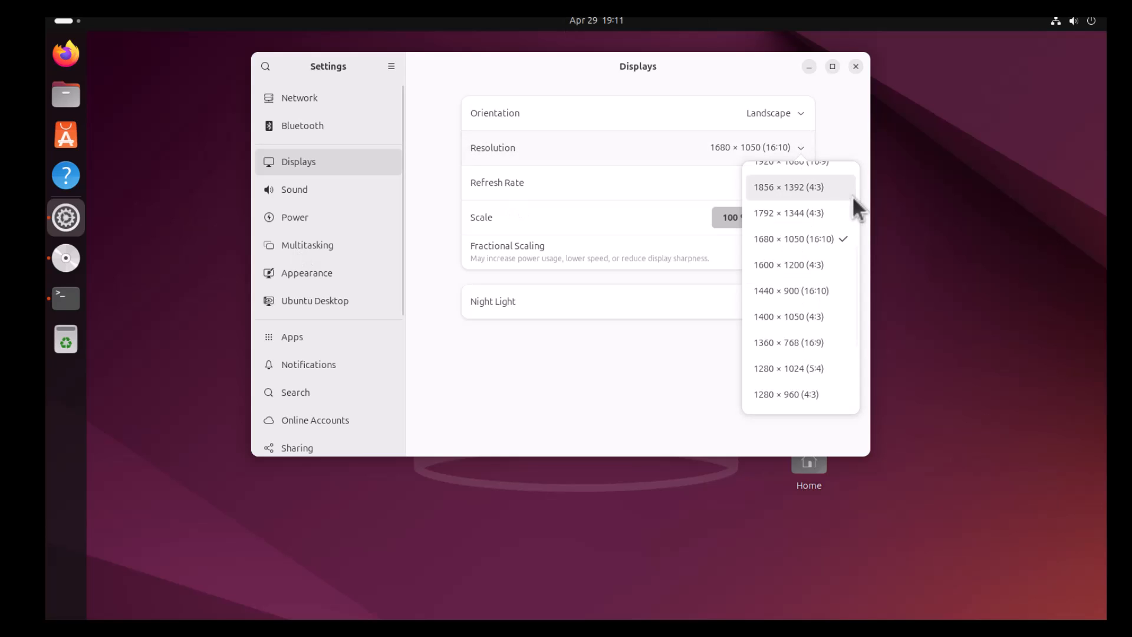
left_click_drag(858, 272, 859, 232)
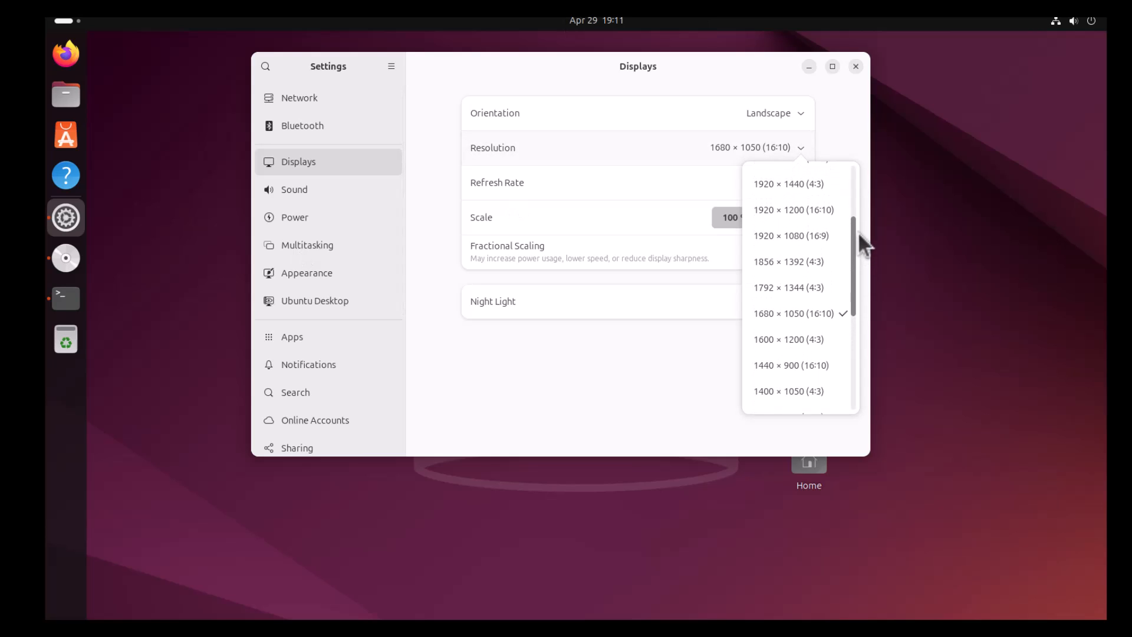
left_click(816, 236)
left_click(840, 69)
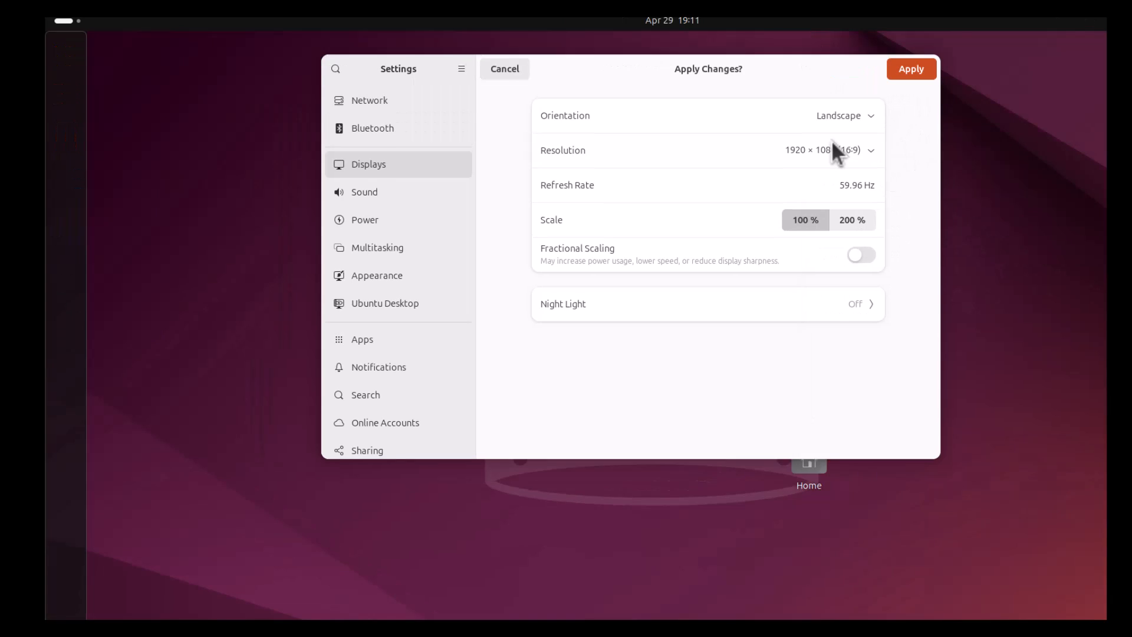
left_click(660, 383)
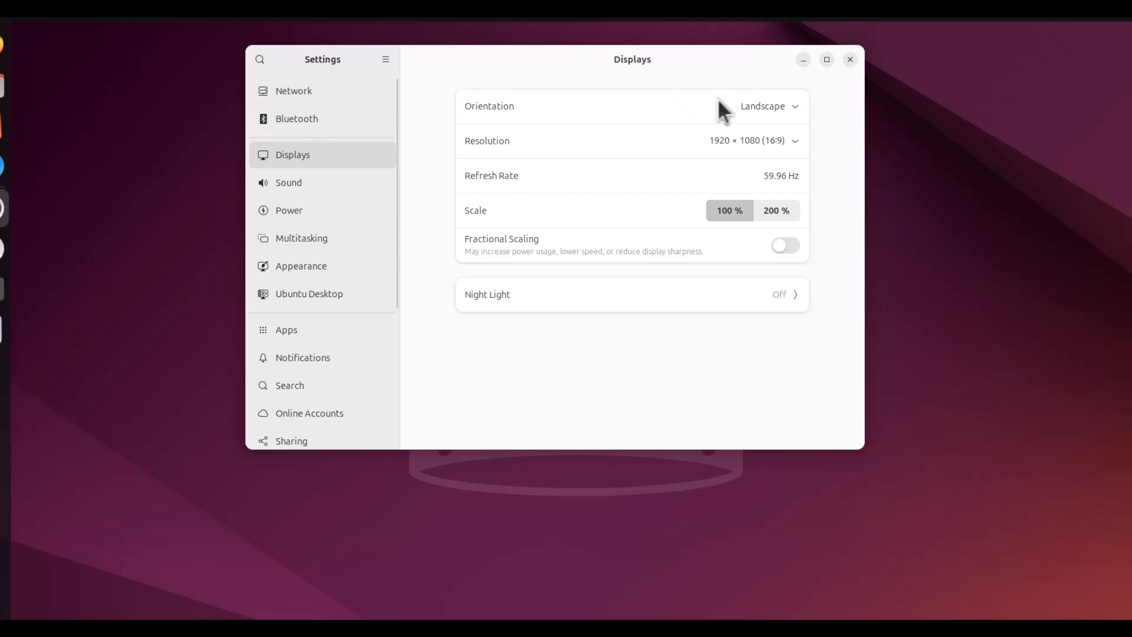
left_click(850, 60)
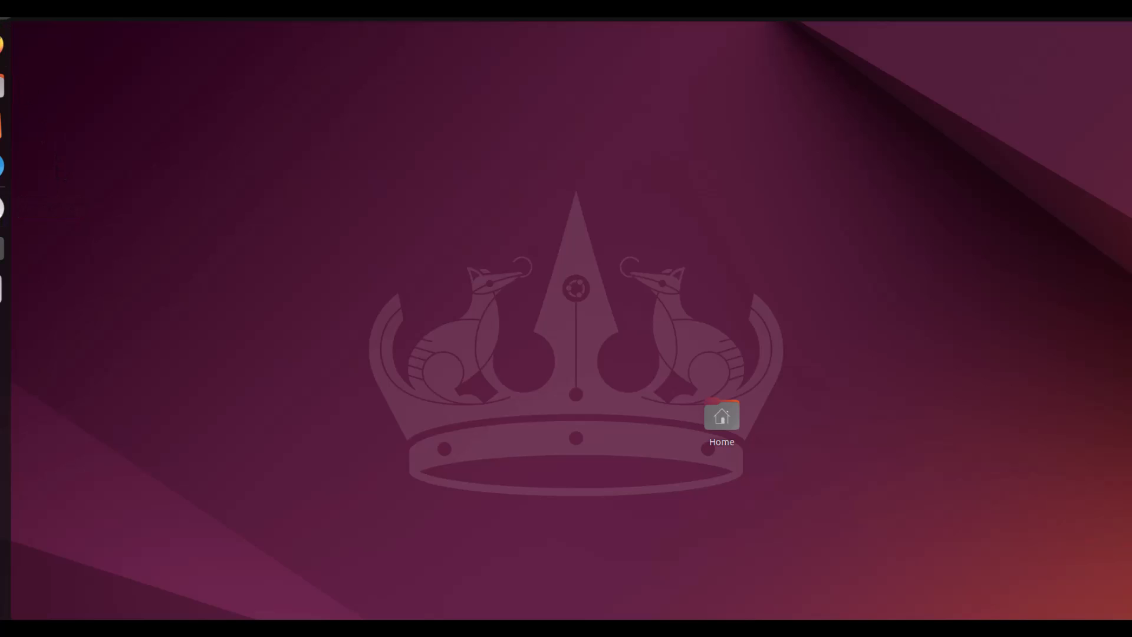
Leave the windows overview and move the Home folder icon to the lower-left corner of the desktop
key("super")
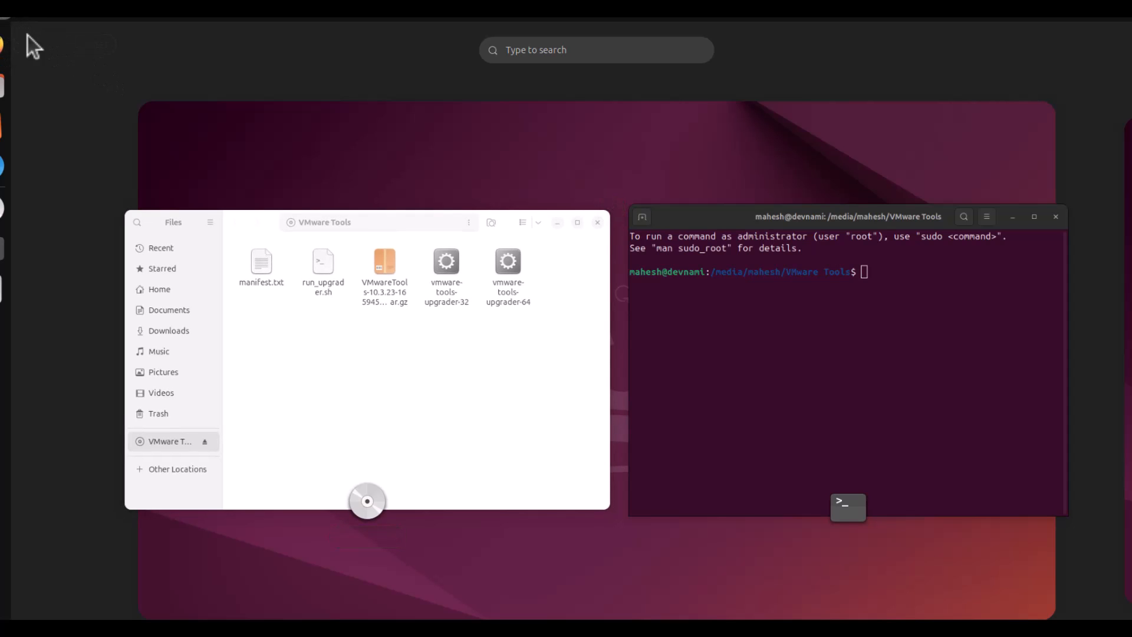
left_click(150, 115)
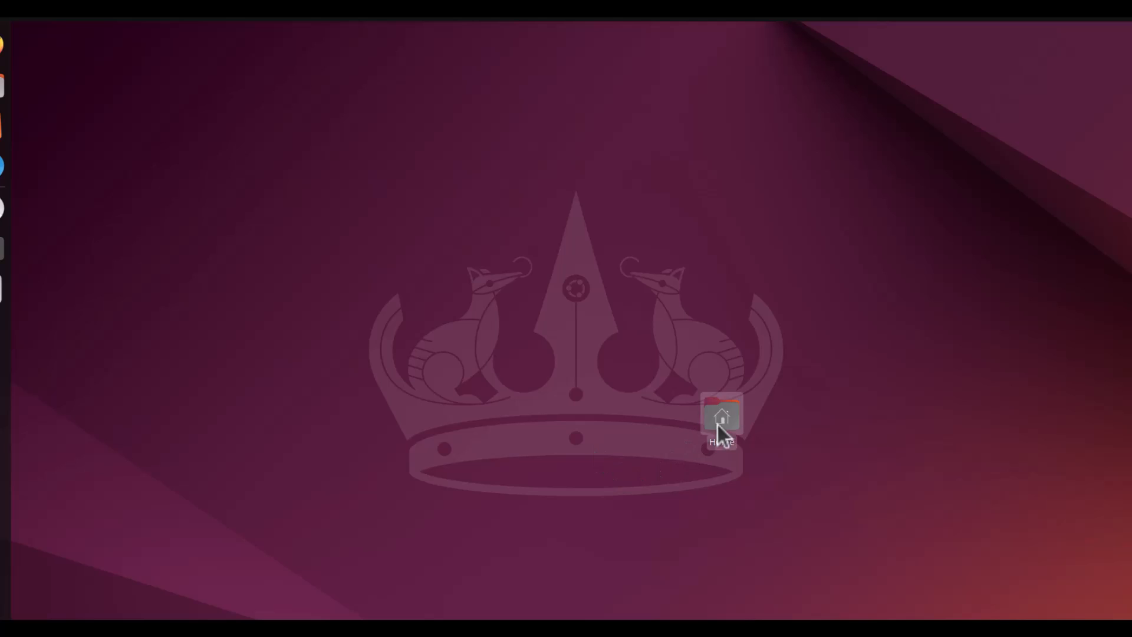
left_click_drag(718, 425, 39, 618)
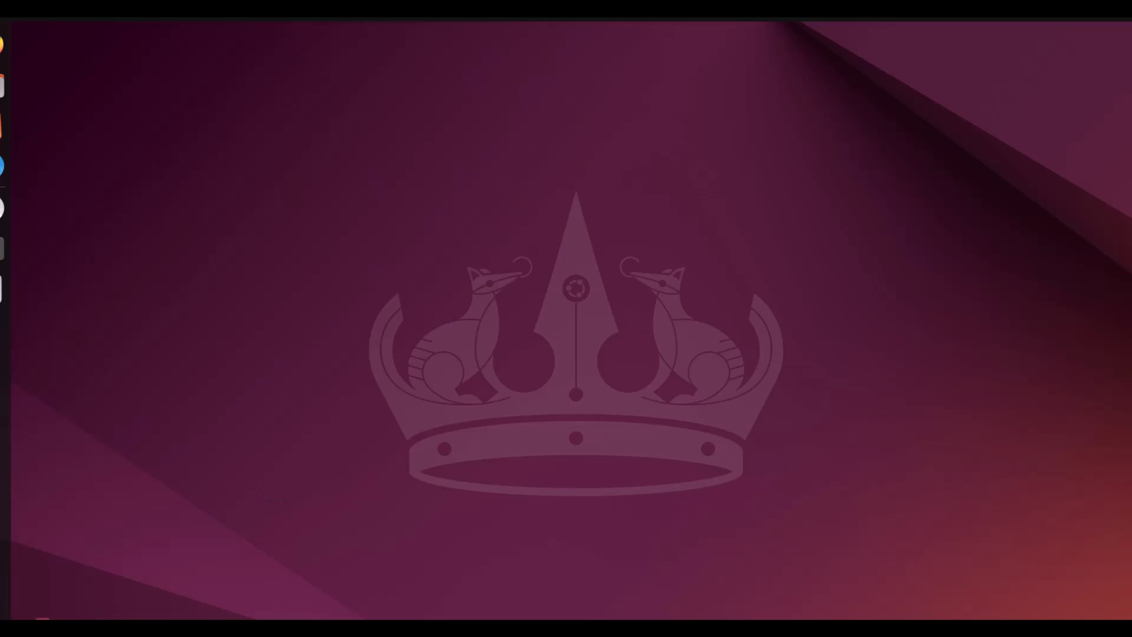
key("super+a")
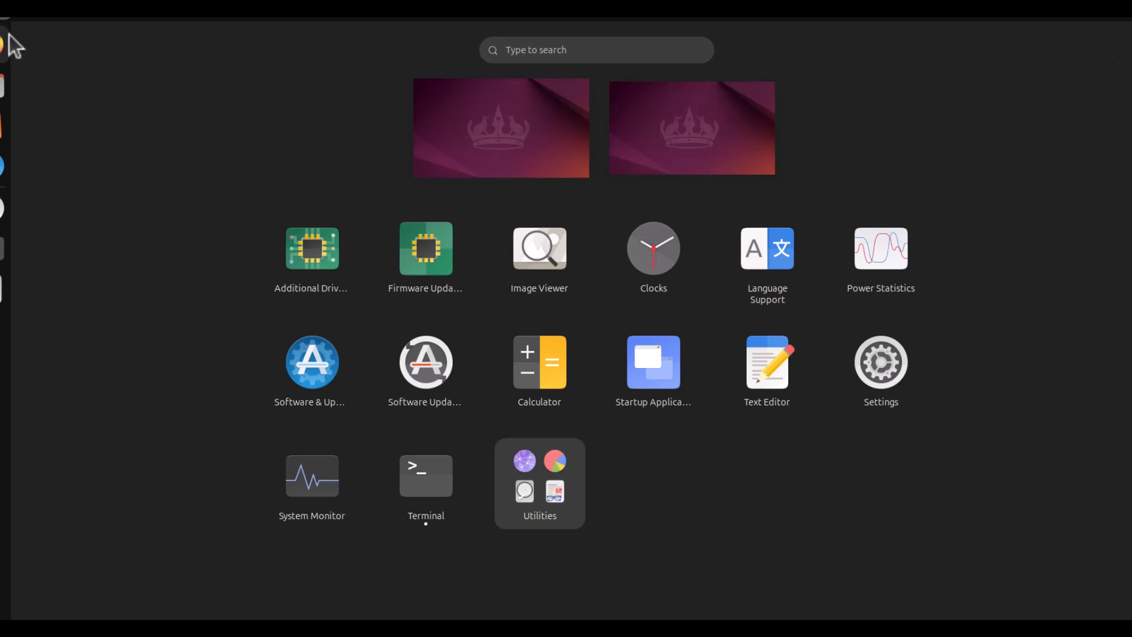
key("super")
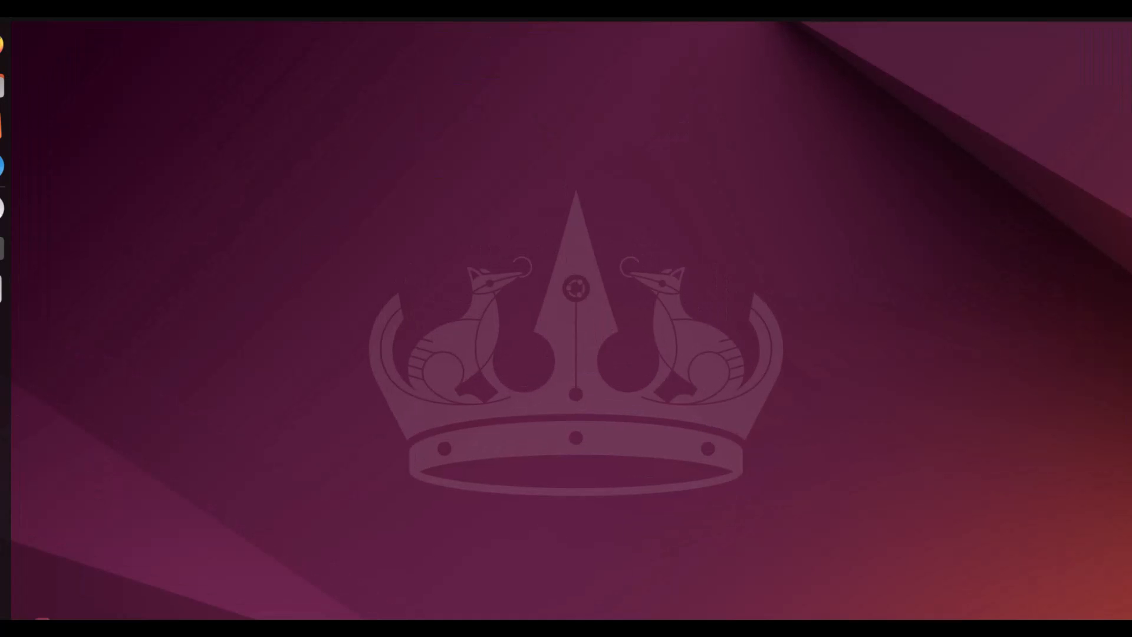